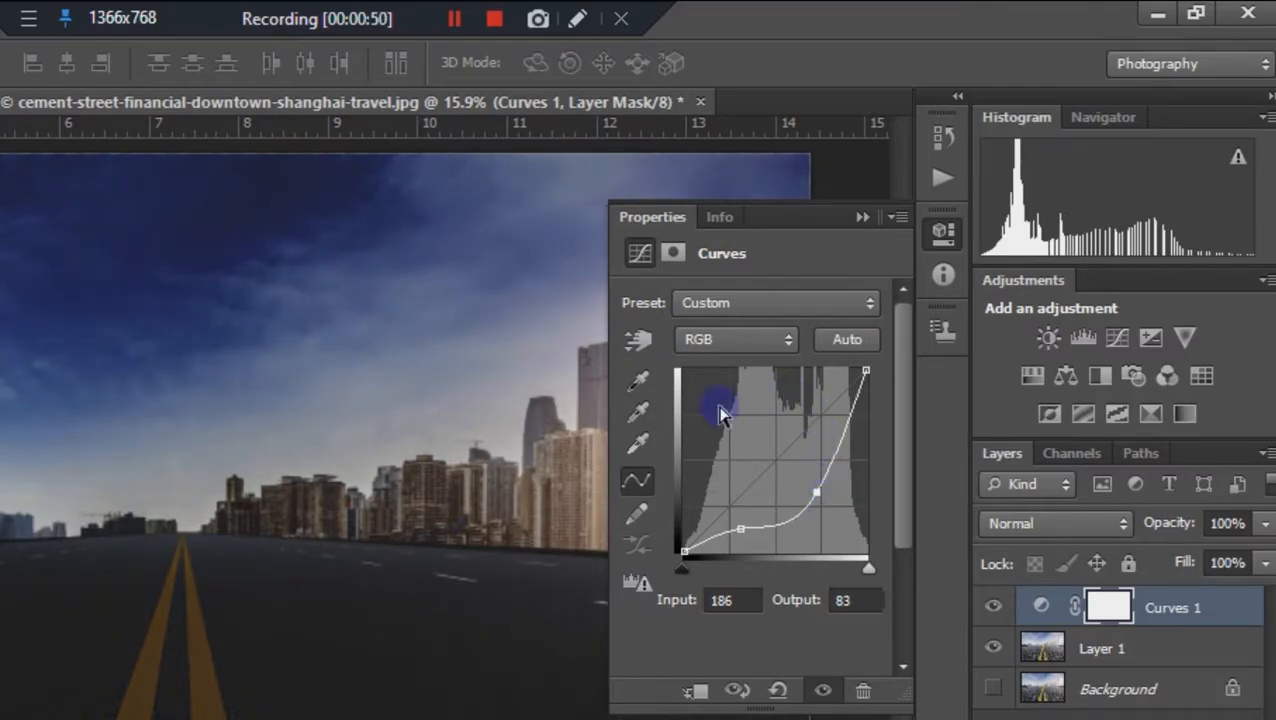
Select both yellow centre lines of the road with the Magic Wand, including their far ends at the horizon.
{"action": "left_click", "coordinate": [863, 217]}
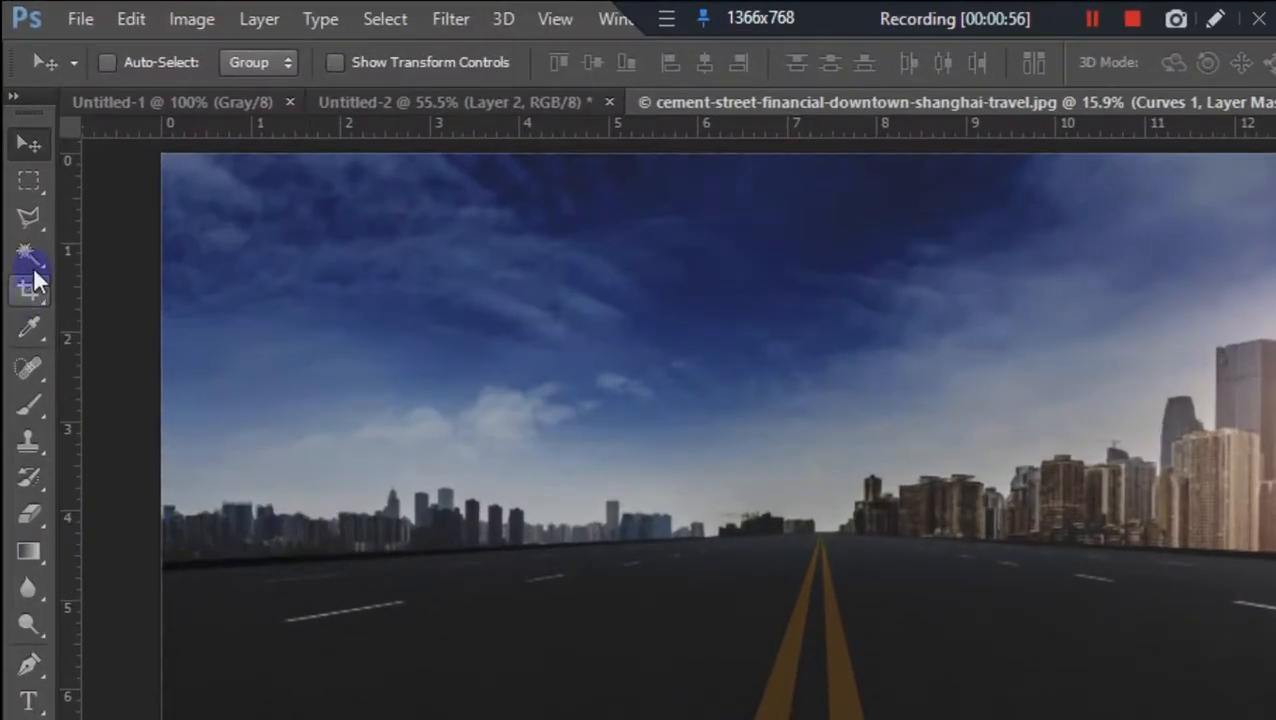
{"action": "left_click", "coordinate": [31, 257]}
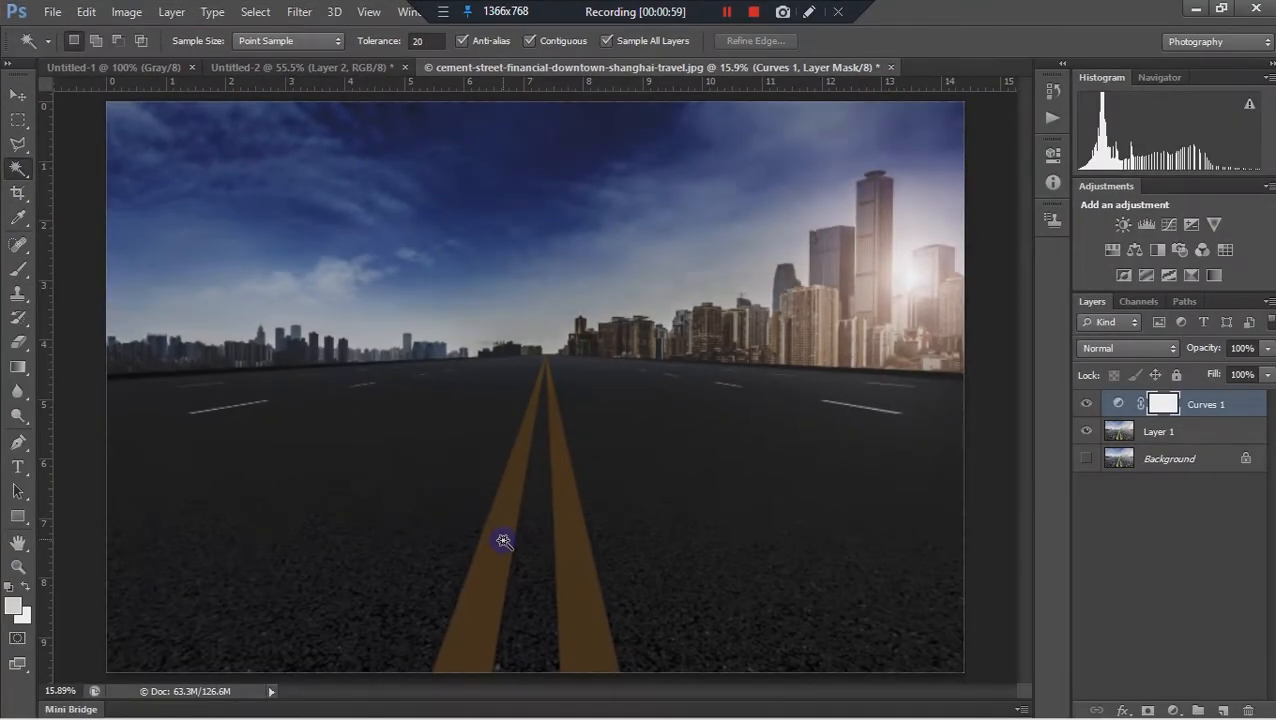
{"action": "left_click", "coordinate": [503, 541]}
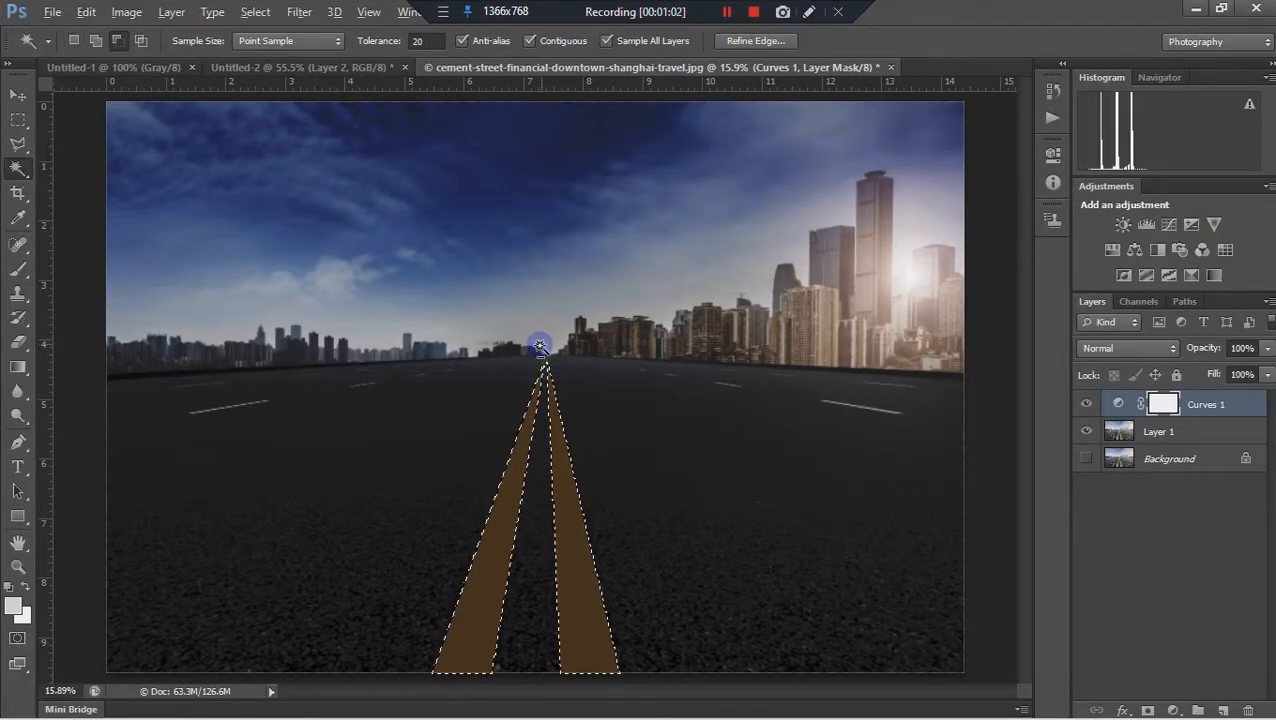
{"action": "scroll", "coordinate": [550, 377], "scroll_direction": "up", "scroll_amount": 5}
{"action": "scroll", "coordinate": [535, 374], "scroll_direction": "up", "scroll_amount": 6}
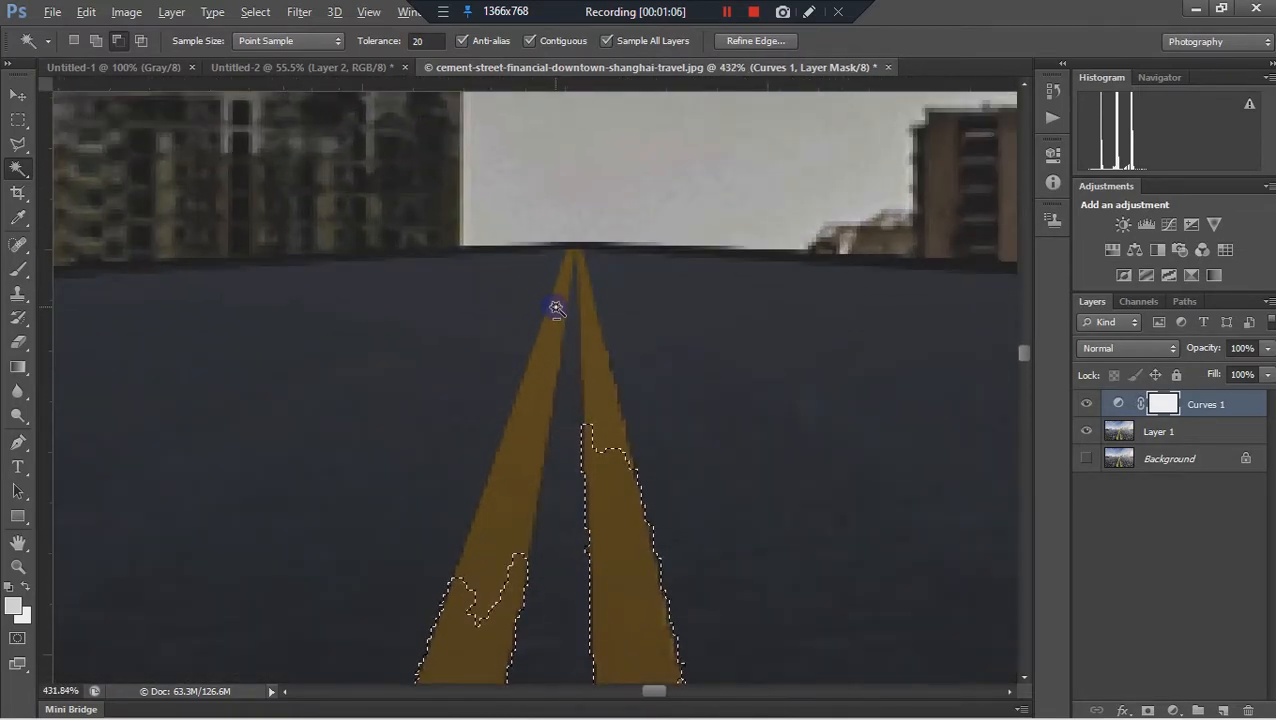
{"action": "left_click", "coordinate": [556, 308], "text": "shift"}
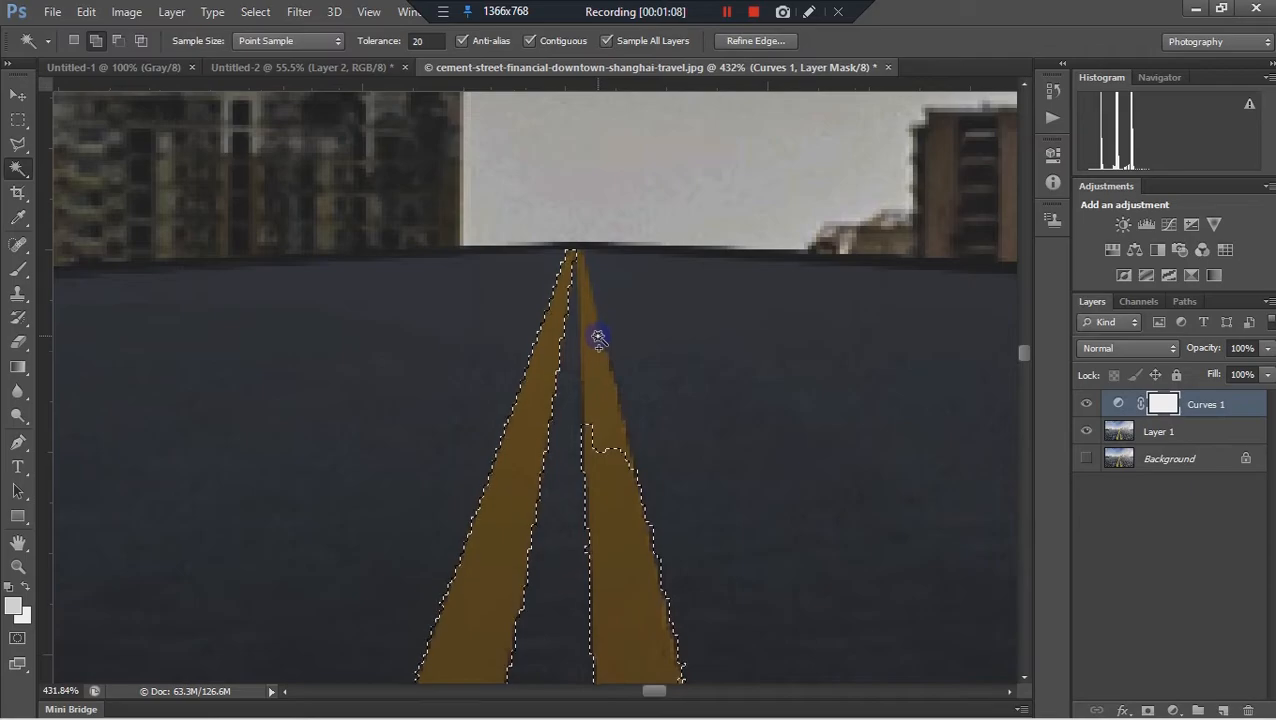
{"action": "left_click", "coordinate": [596, 340], "text": "shift"}
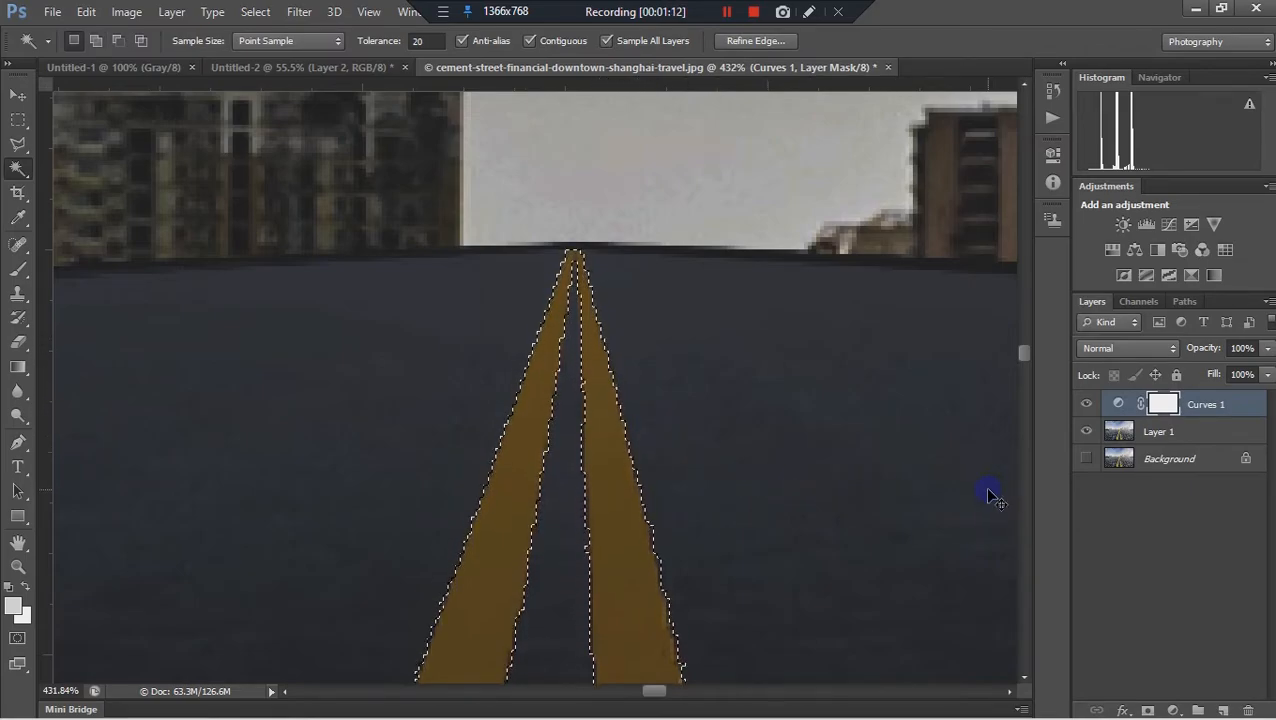
Copy the selected road lines from Layer 1 to a new layer and place the Curves 1 adjustment below it.
{"action": "left_click", "coordinate": [1152, 436]}
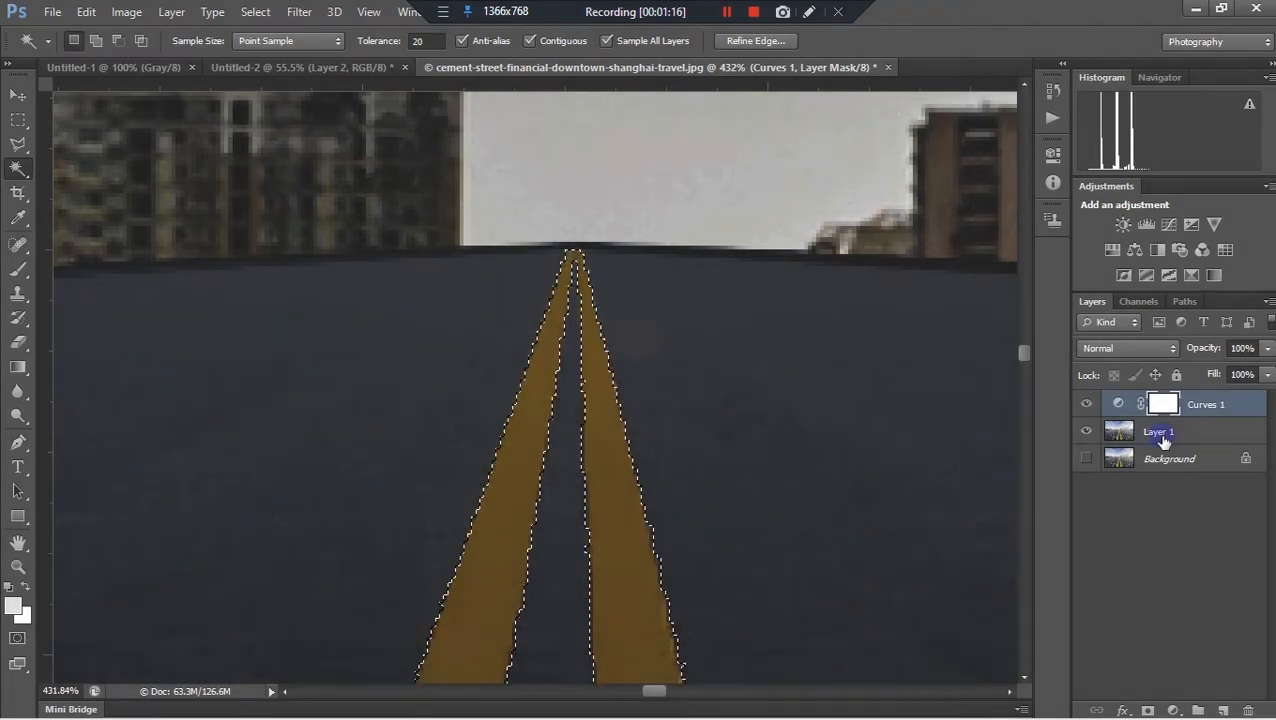
{"action": "key", "text": "ctrl+j"}
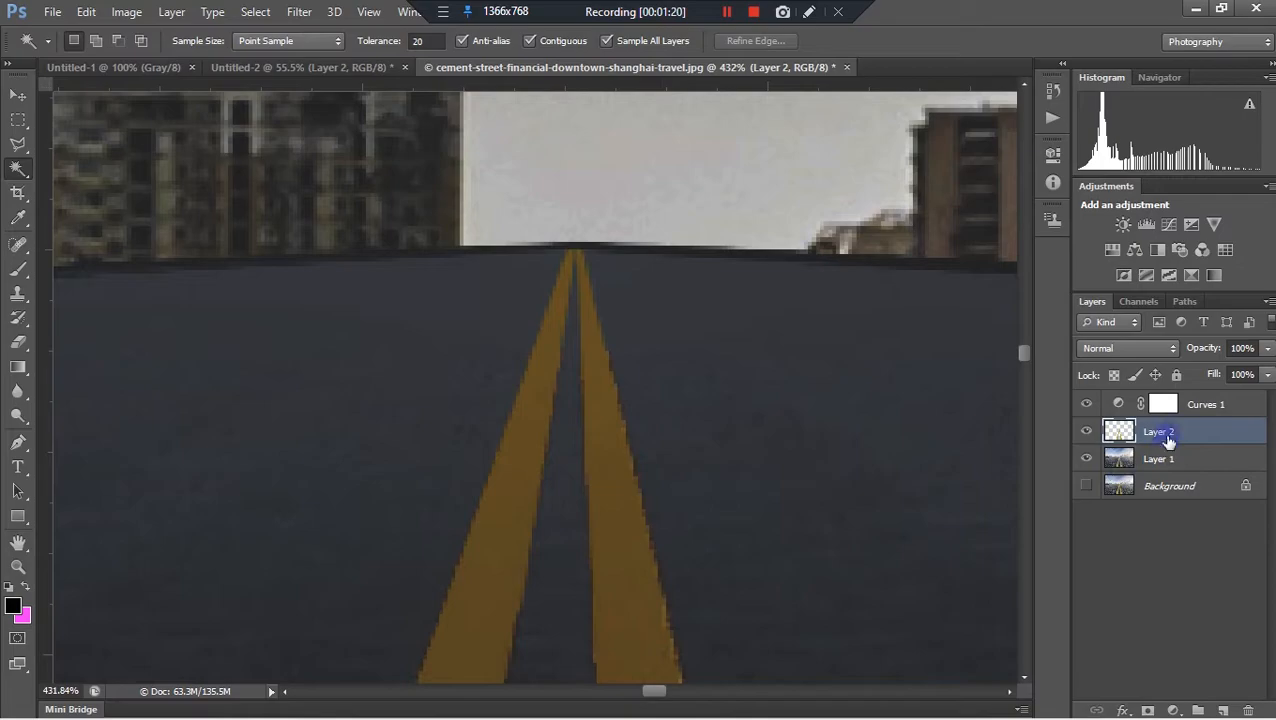
{"action": "left_click_drag", "start_coordinate": [1197, 410], "coordinate": [1188, 449]}
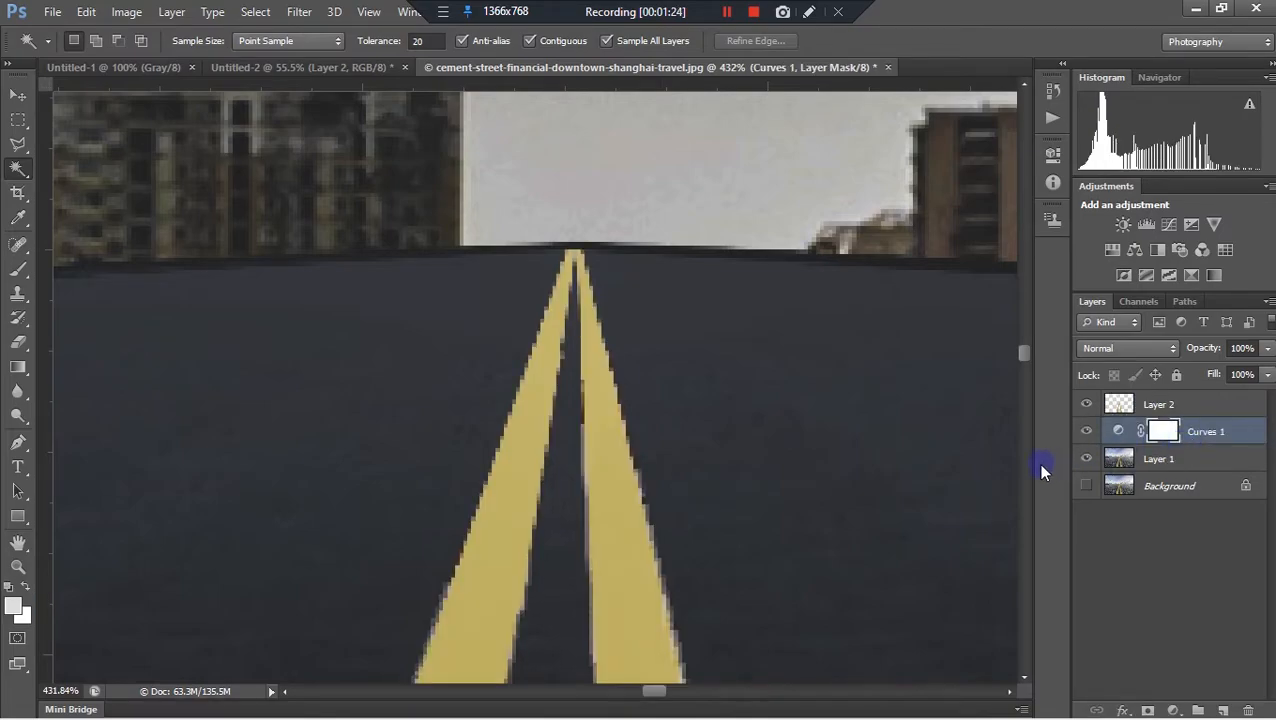
{"action": "key", "text": "alt"}
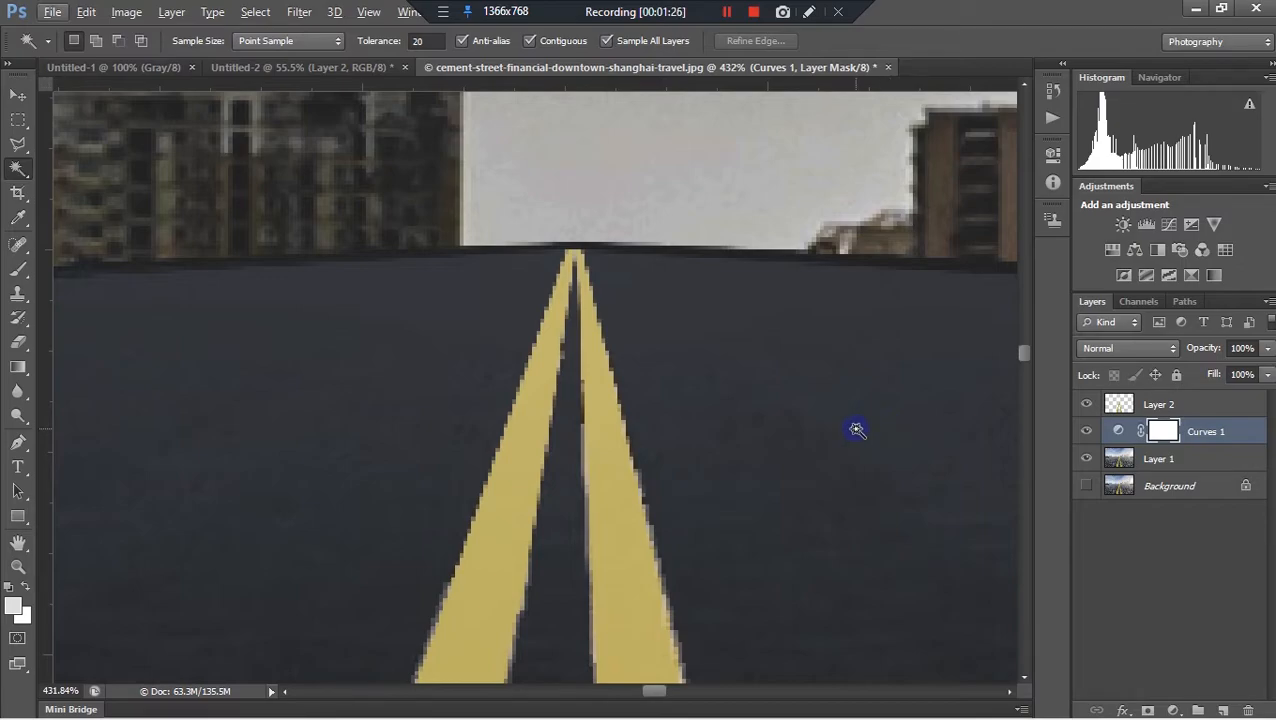
{"action": "key", "text": "ctrl+0"}
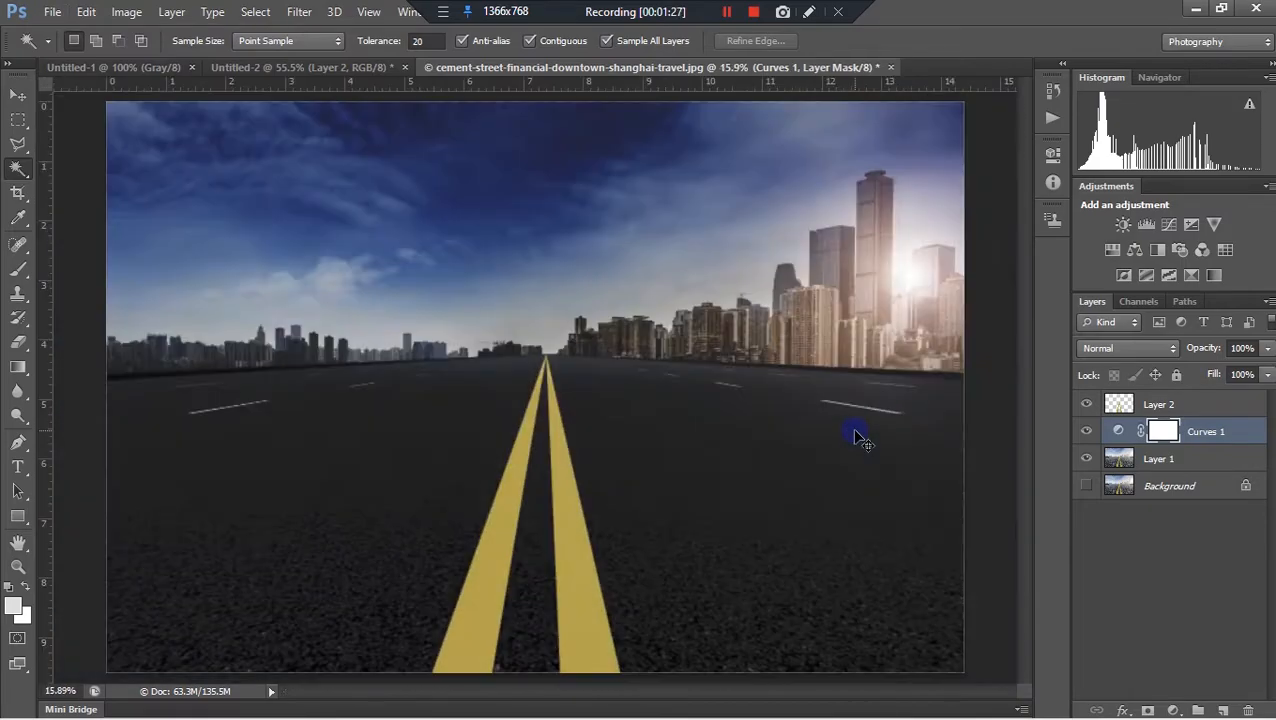
Load the road lines of Layer 2 as a selection and cover them with a white (ffffff) Solid Color fill layer.
{"action": "left_click", "coordinate": [1175, 406]}
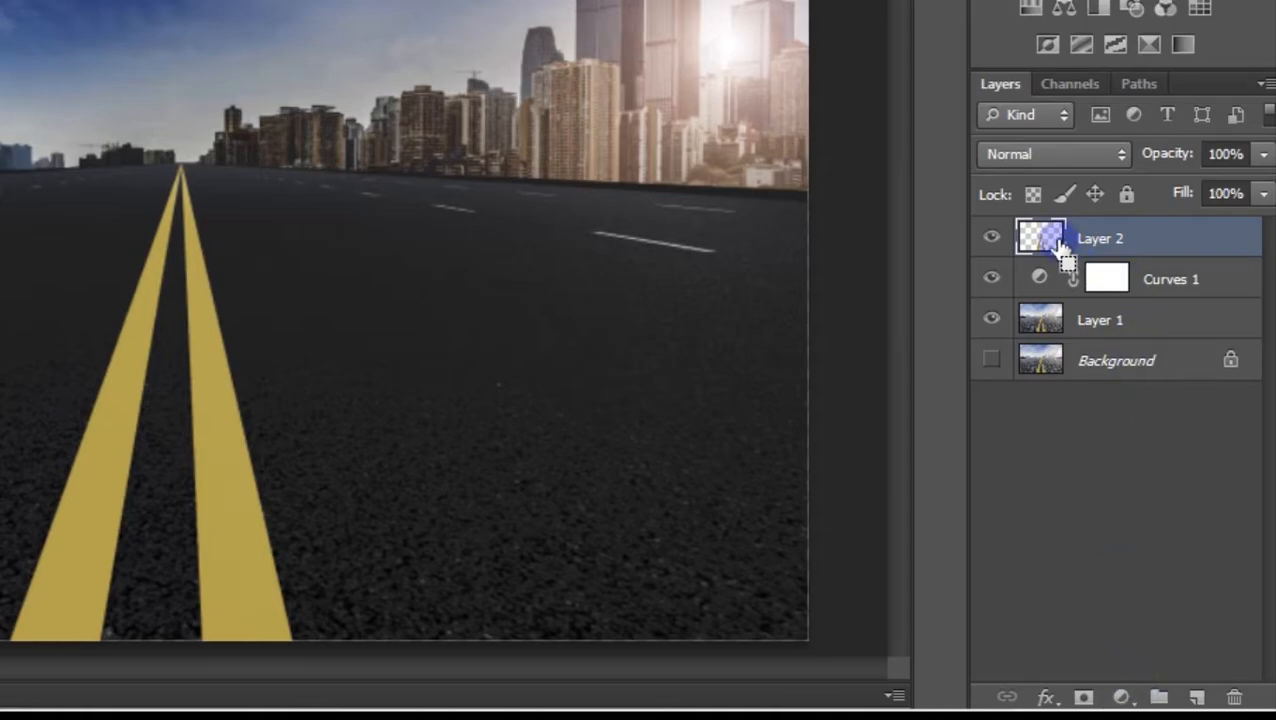
{"action": "left_click", "coordinate": [1045, 240], "text": "ctrl"}
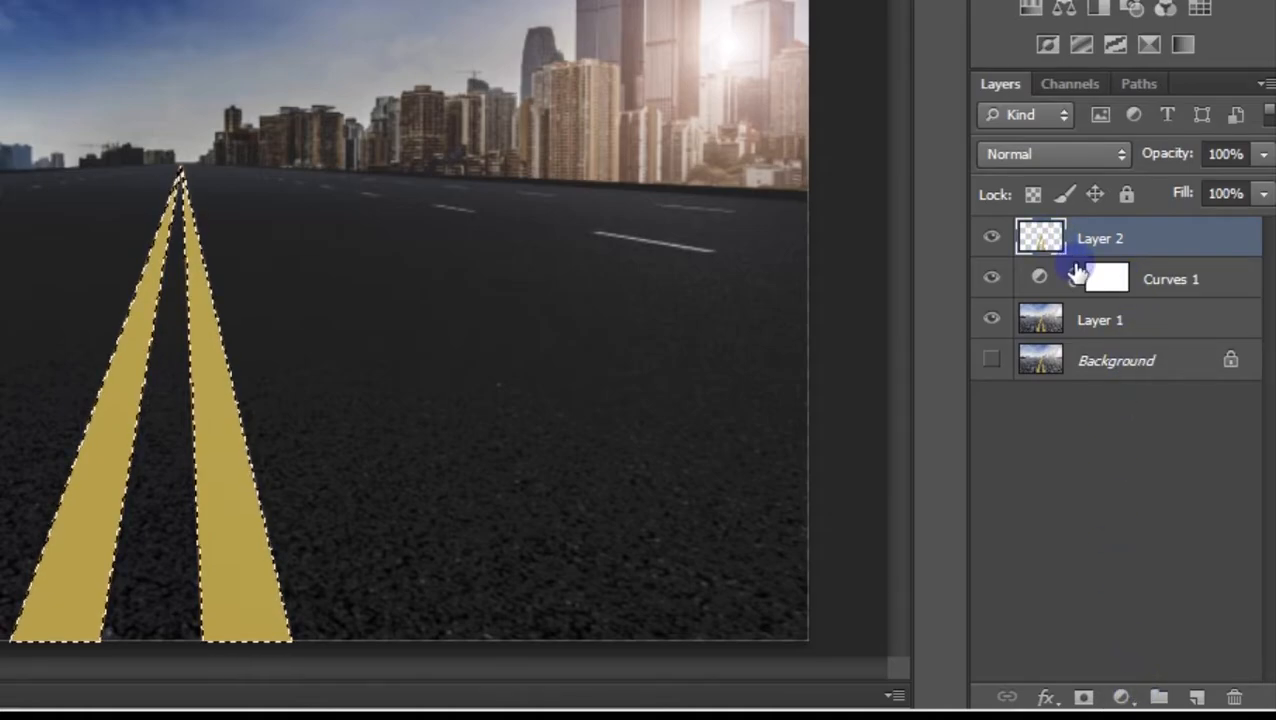
{"action": "left_click", "coordinate": [1124, 697]}
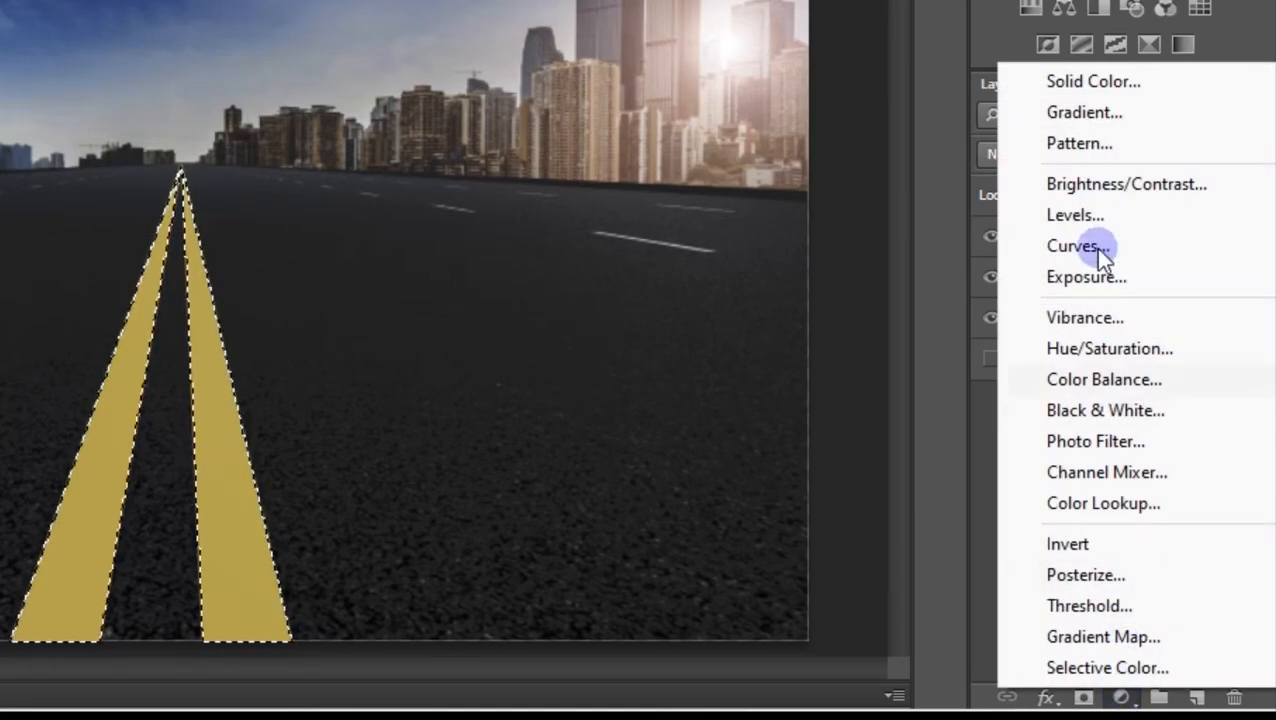
{"action": "left_click", "coordinate": [1088, 82]}
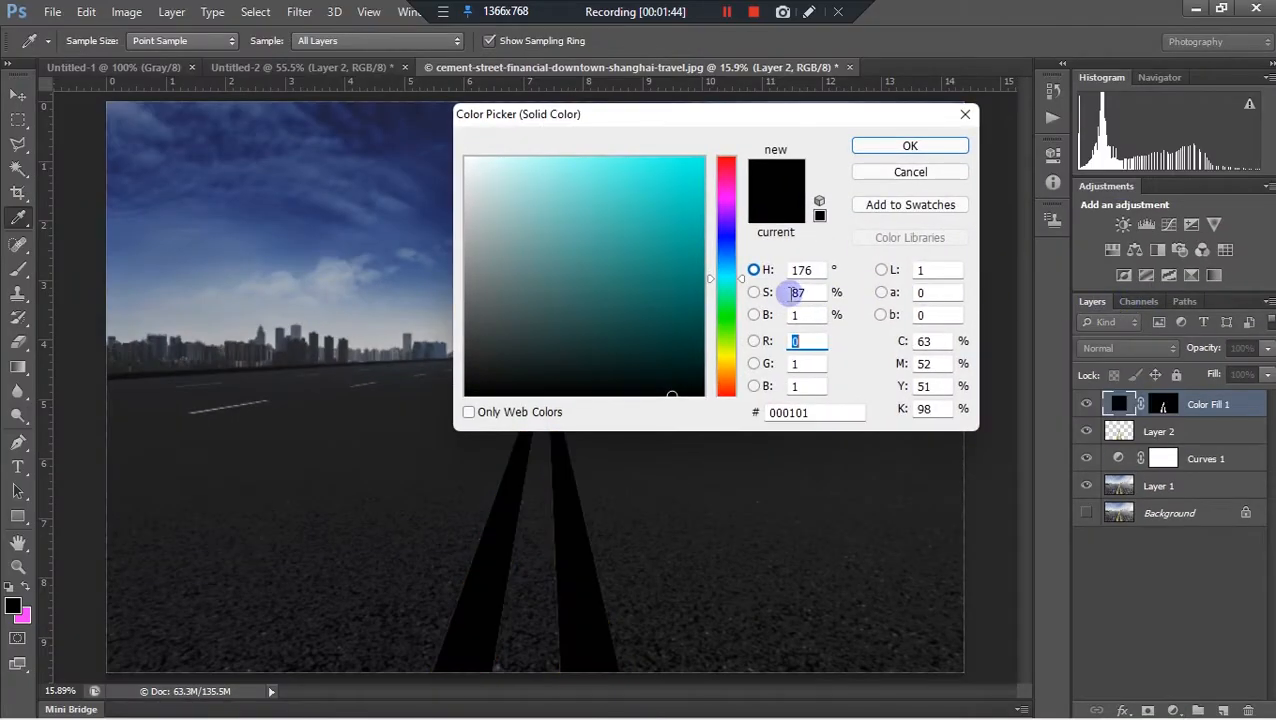
{"action": "left_click_drag", "start_coordinate": [512, 286], "coordinate": [460, 148]}
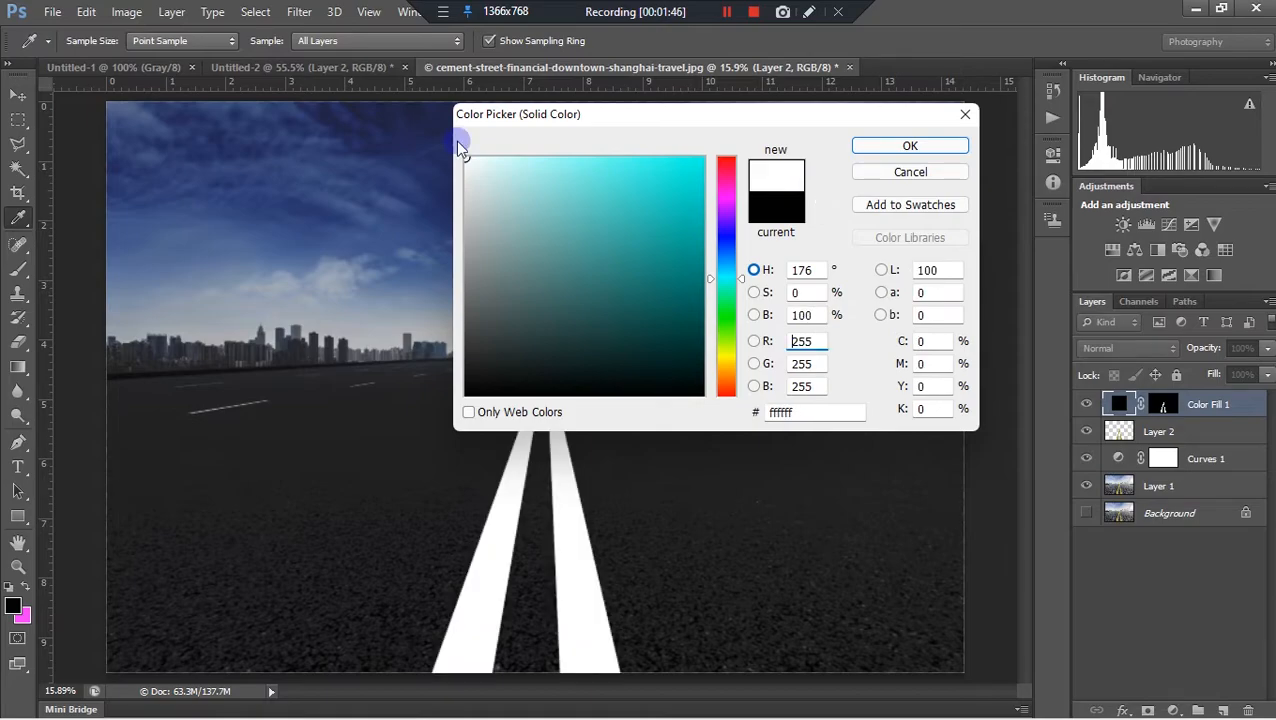
{"action": "left_click", "coordinate": [885, 150]}
{"action": "key", "text": "w"}
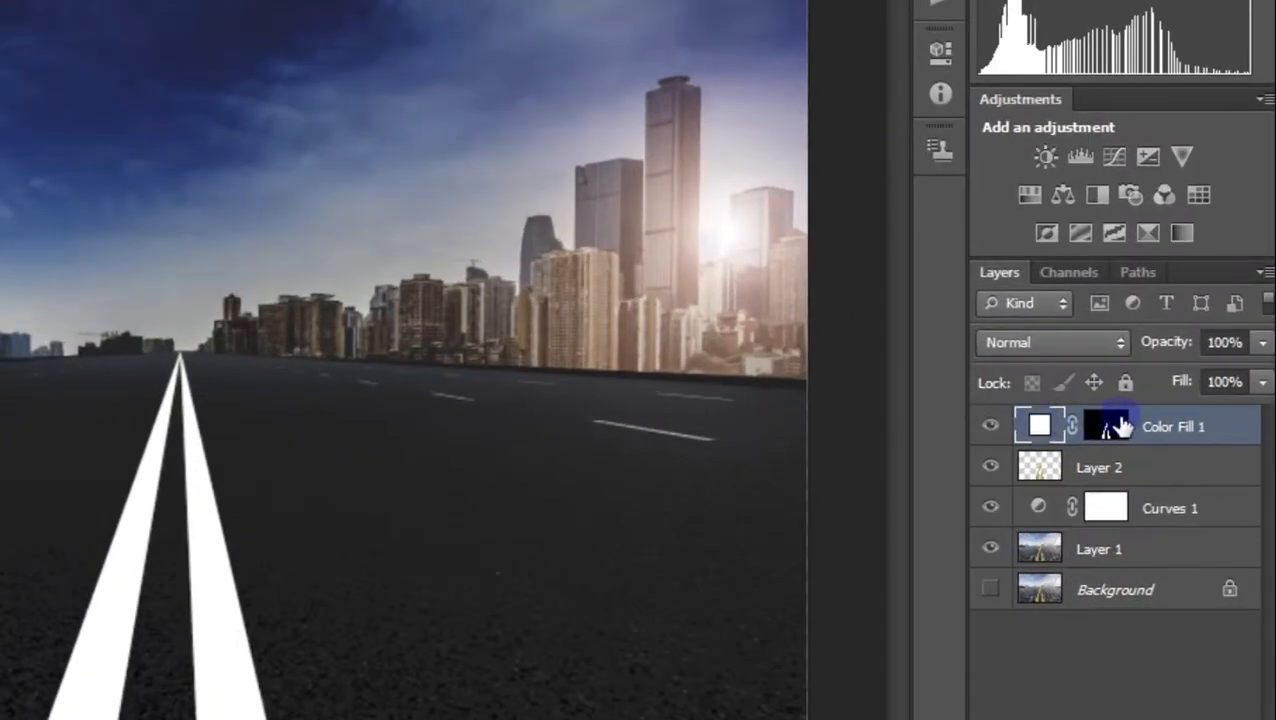
Merge the Color Fill 1 layer with Layer 2.
{"action": "left_click", "coordinate": [1199, 436], "text": "ctrl"}
{"action": "right_click", "coordinate": [1086, 474]}
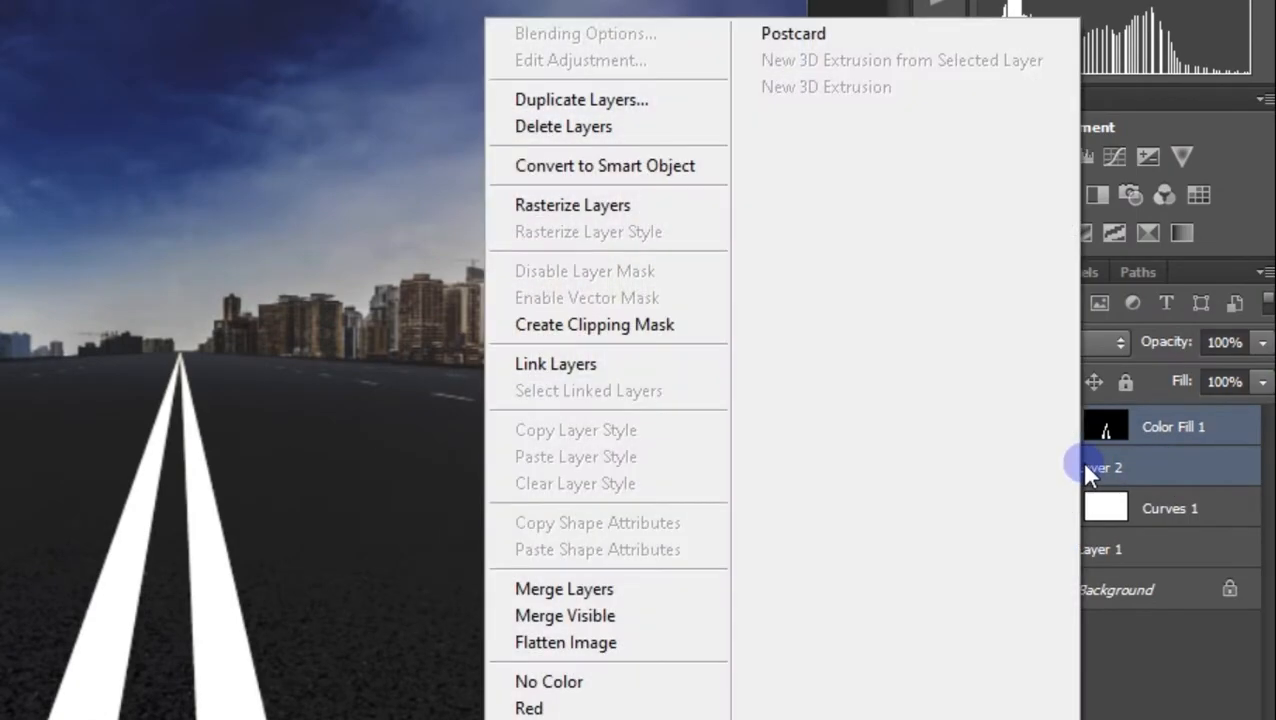
{"action": "left_click", "coordinate": [529, 589]}
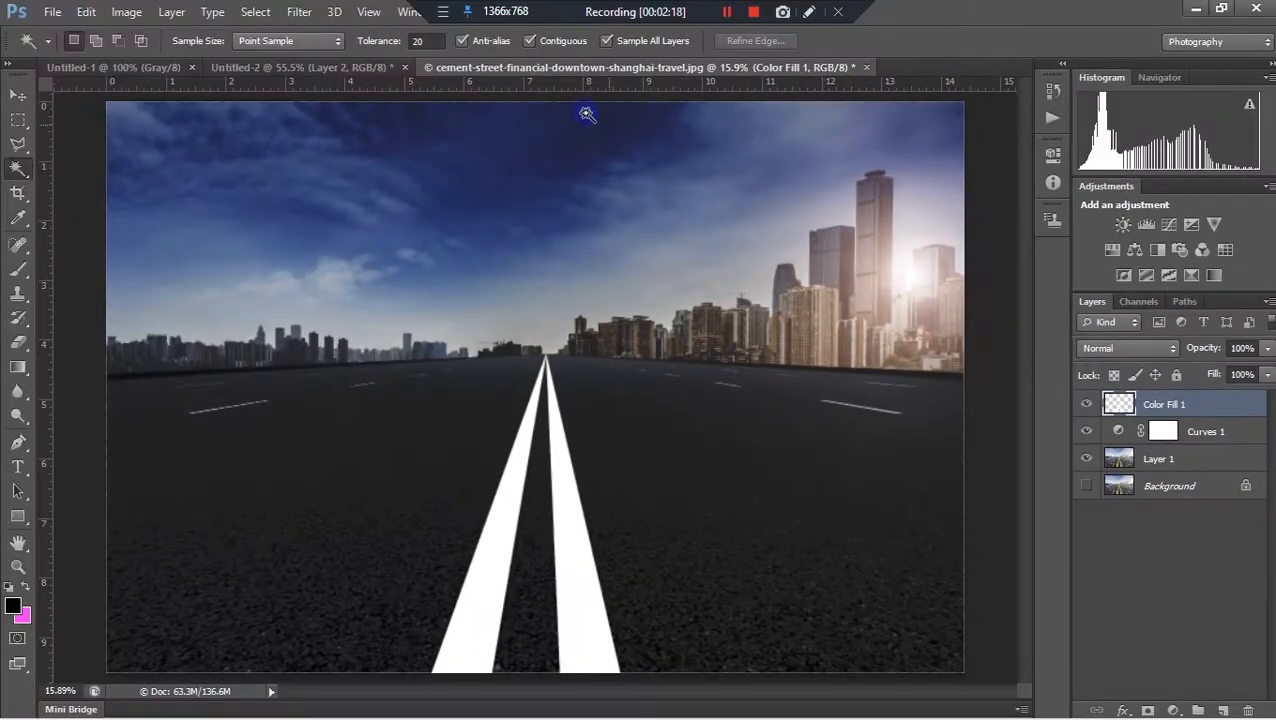
Apply a Gaussian Blur with a radius of 20.9 pixels to the merged white lines.
{"action": "left_click", "coordinate": [293, 13]}
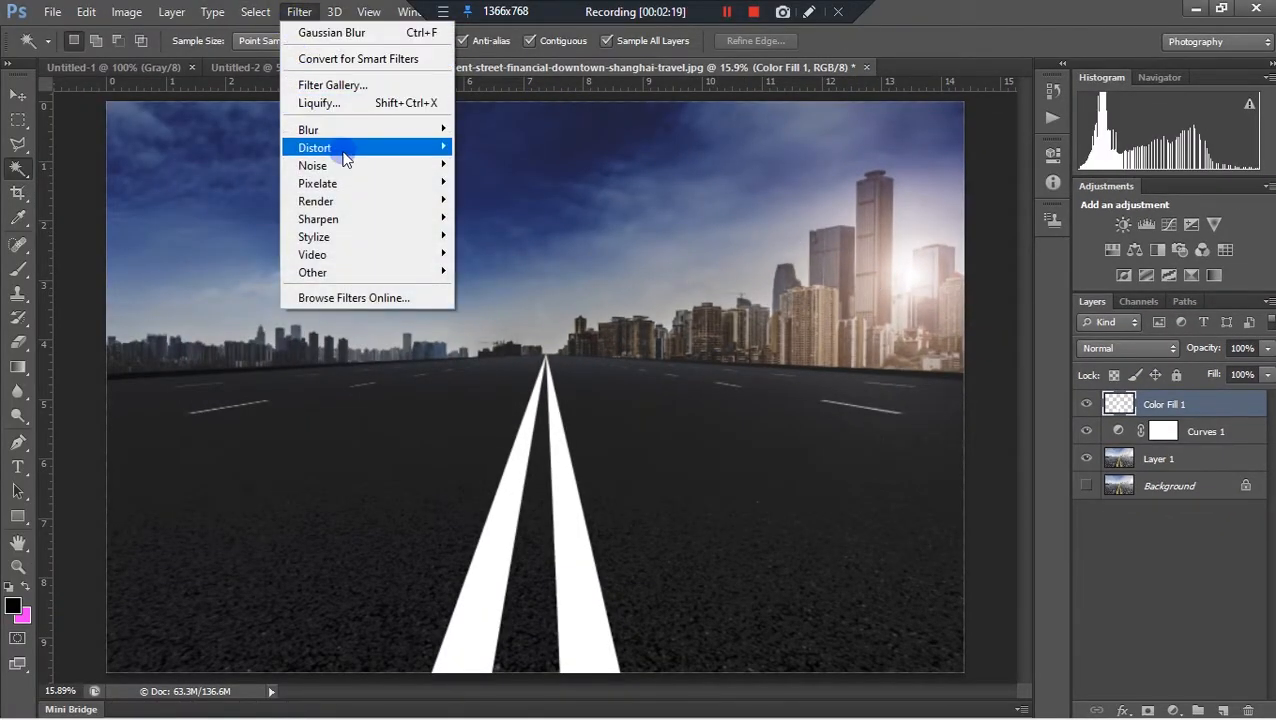
{"action": "mouse_move", "coordinate": [419, 129]}
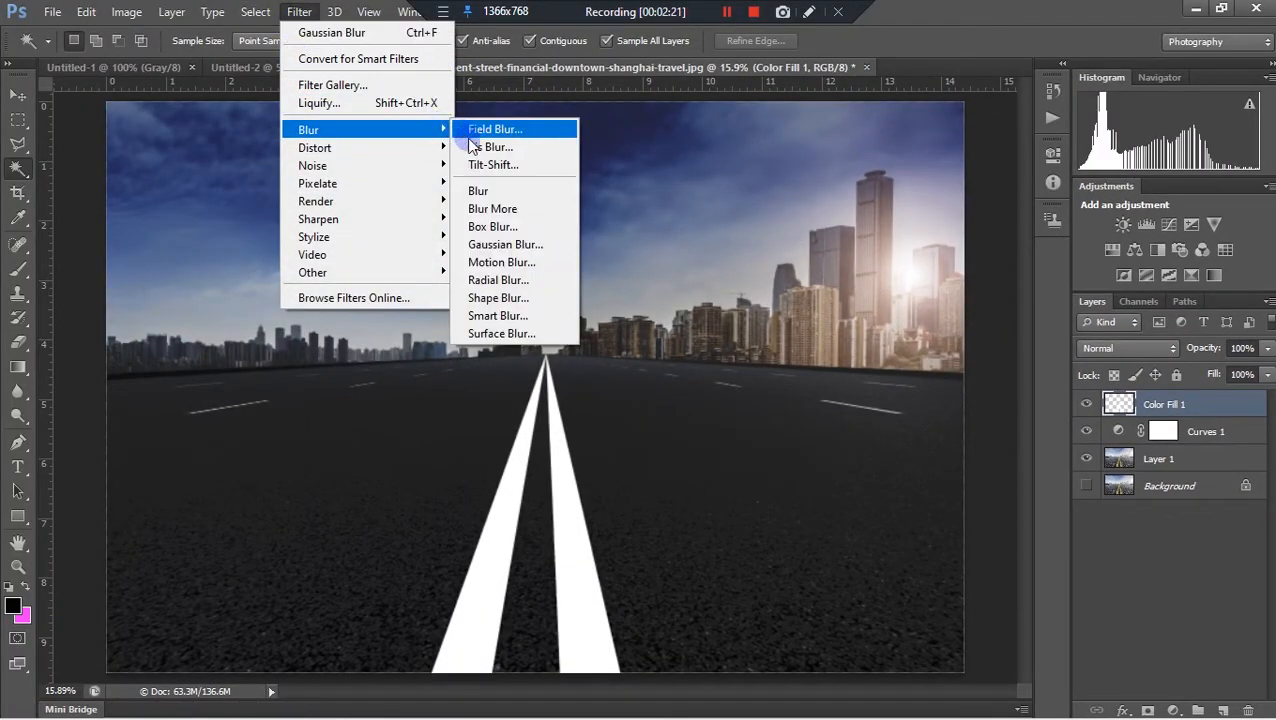
{"action": "left_click", "coordinate": [505, 244]}
{"action": "left_click", "coordinate": [859, 525]}
{"action": "left_click_drag", "start_coordinate": [813, 550], "coordinate": [862, 557]}
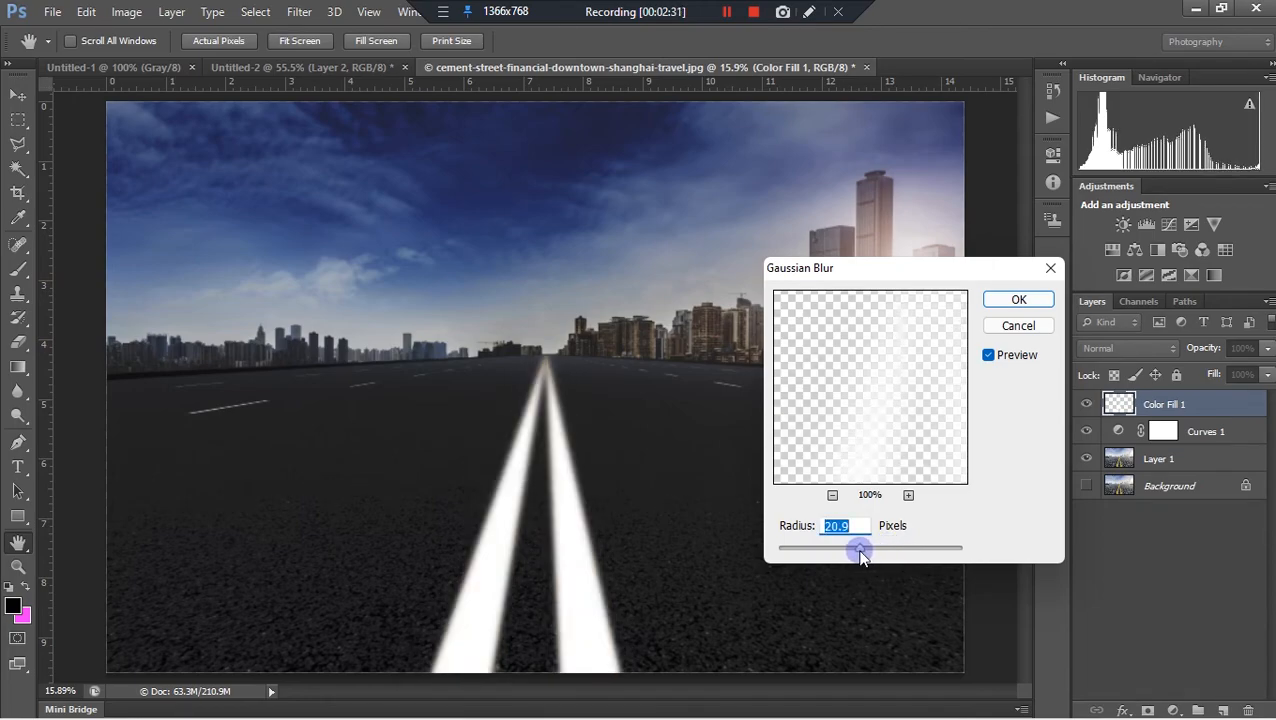
{"action": "left_click", "coordinate": [908, 495]}
{"action": "left_click", "coordinate": [908, 495]}
{"action": "left_click", "coordinate": [908, 495]}
{"action": "left_click", "coordinate": [908, 495]}
{"action": "left_click", "coordinate": [908, 495]}
{"action": "left_click", "coordinate": [908, 495]}
{"action": "left_click", "coordinate": [908, 495]}
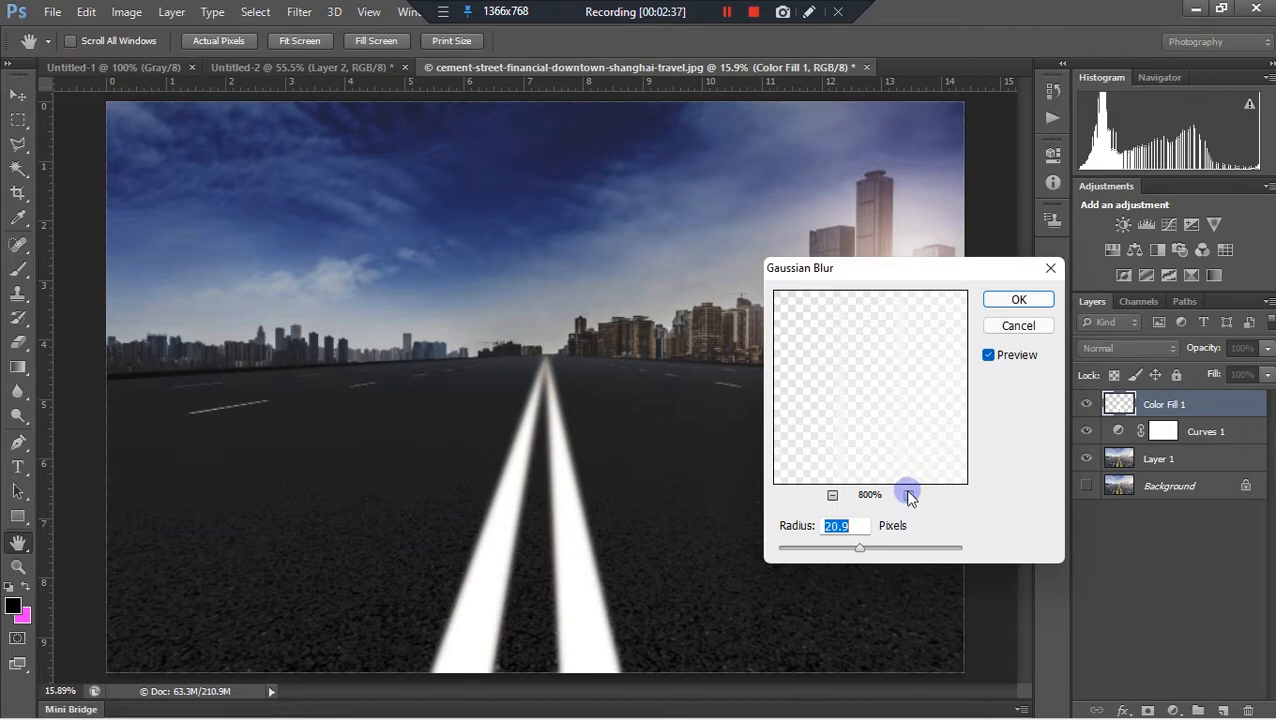
{"action": "left_click", "coordinate": [1019, 301]}
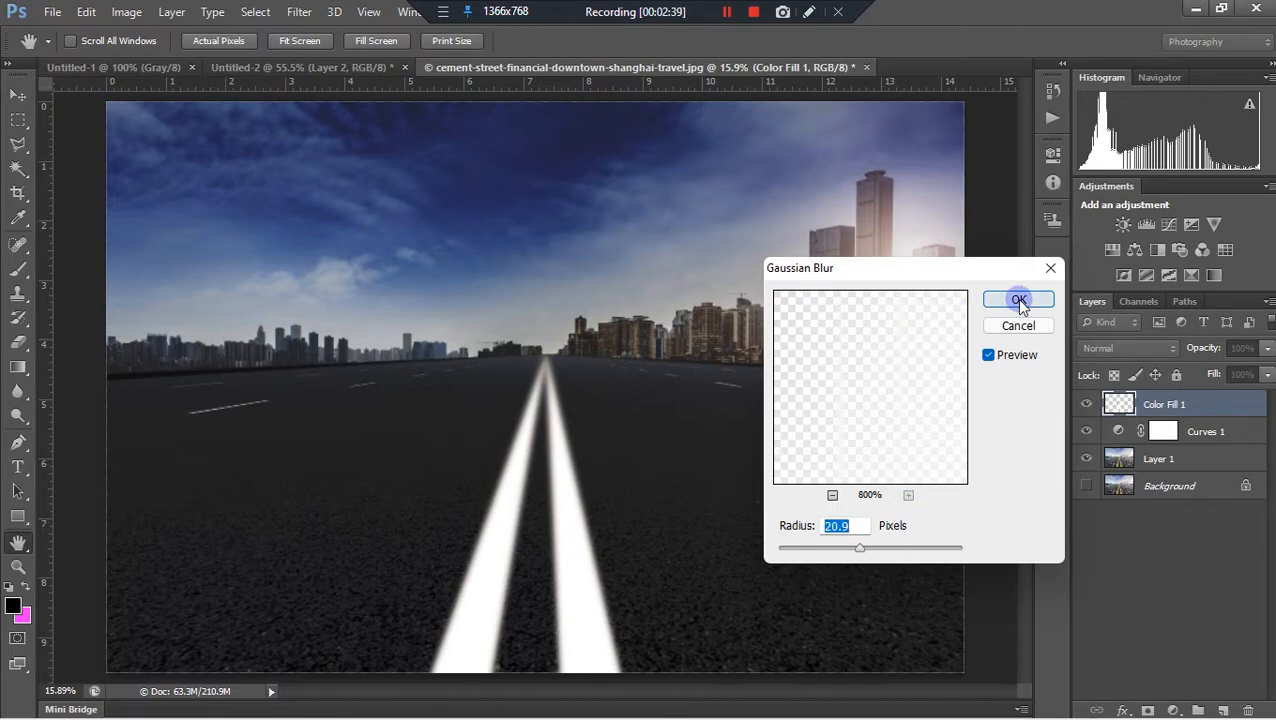
{"action": "key", "text": "w"}
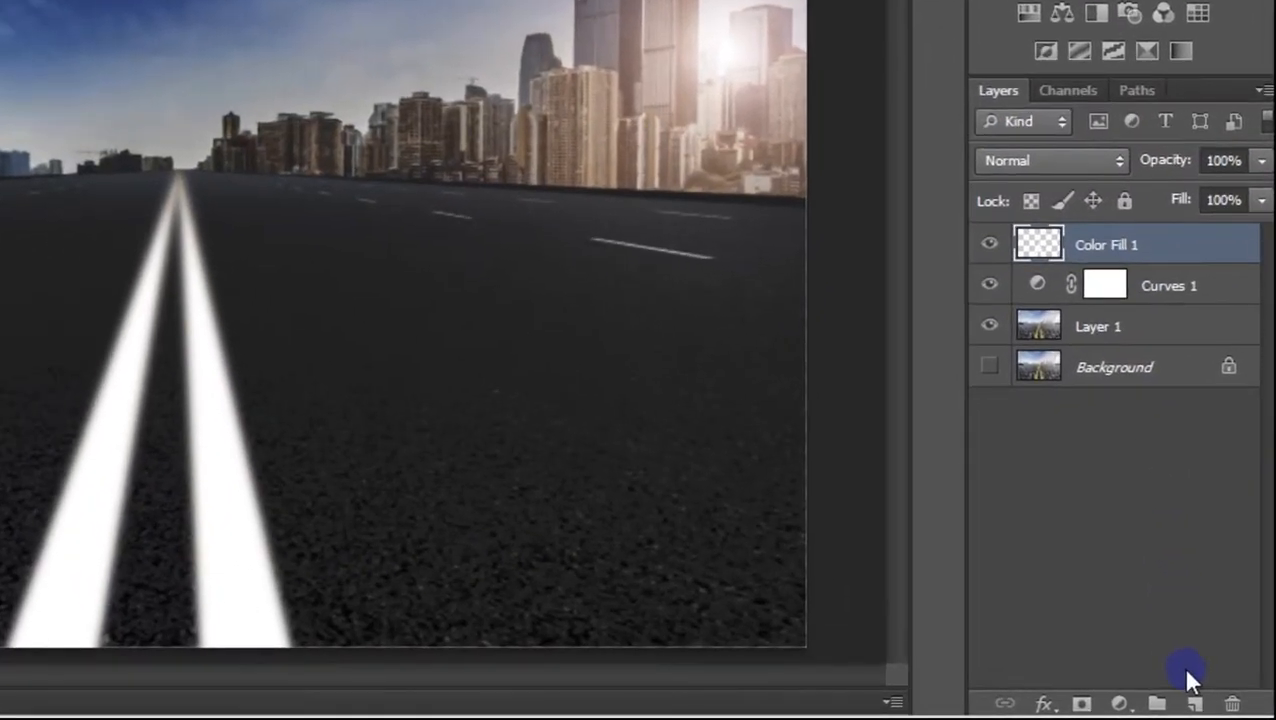
Add a new layer above Color Fill 1 and set up a size 500 brush with white (ffffff) as the foreground colour.
{"action": "left_click", "coordinate": [1197, 705]}
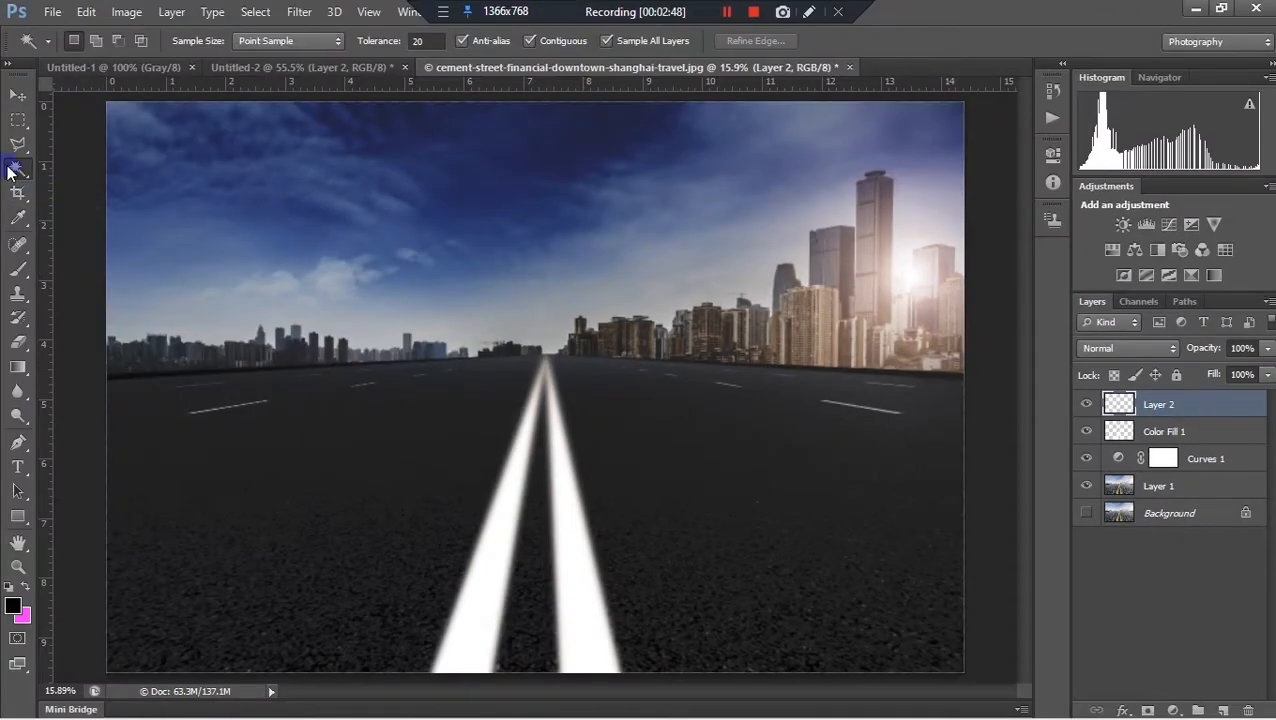
{"action": "left_click", "coordinate": [17, 268]}
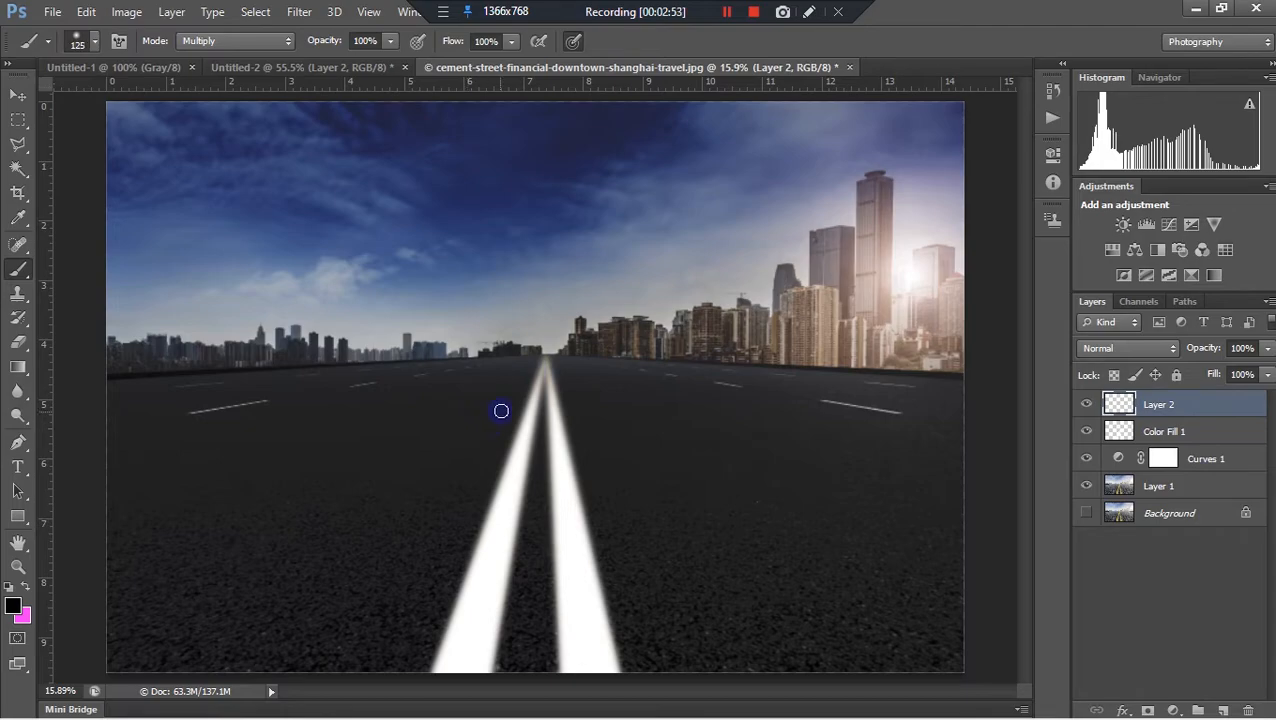
{"action": "left_click", "coordinate": [12, 605]}
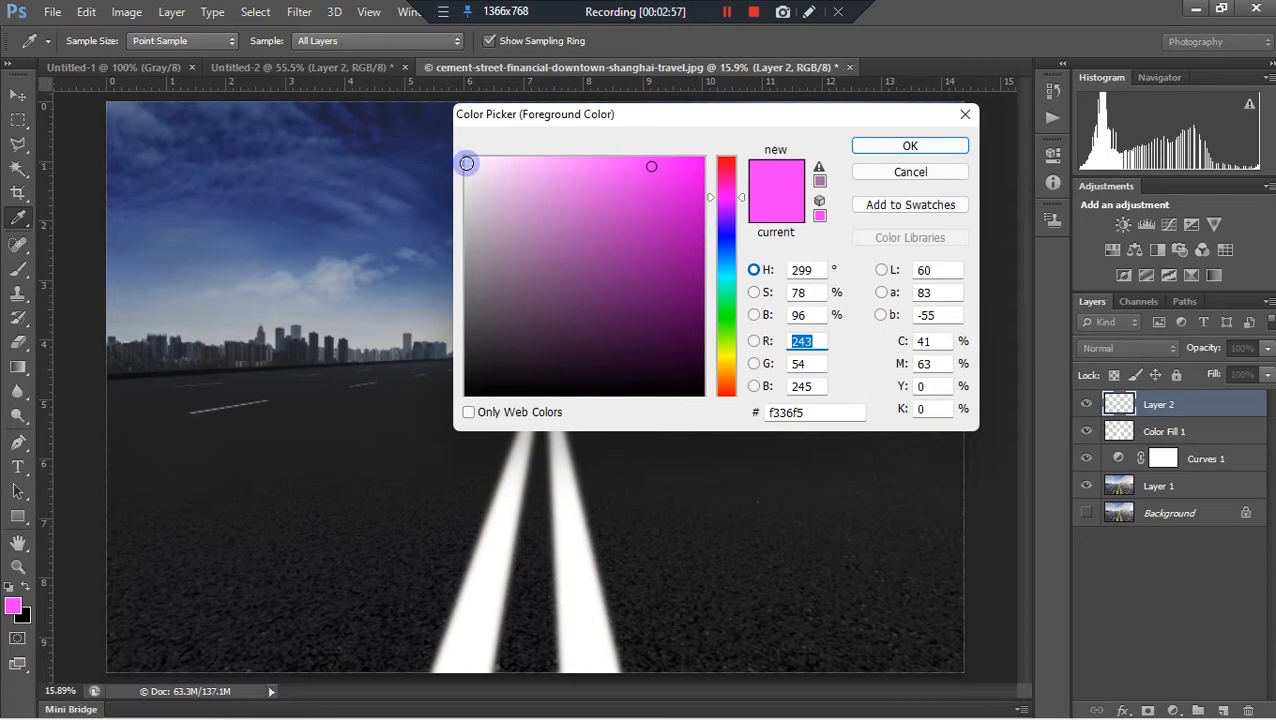
{"action": "left_click", "coordinate": [466, 163]}
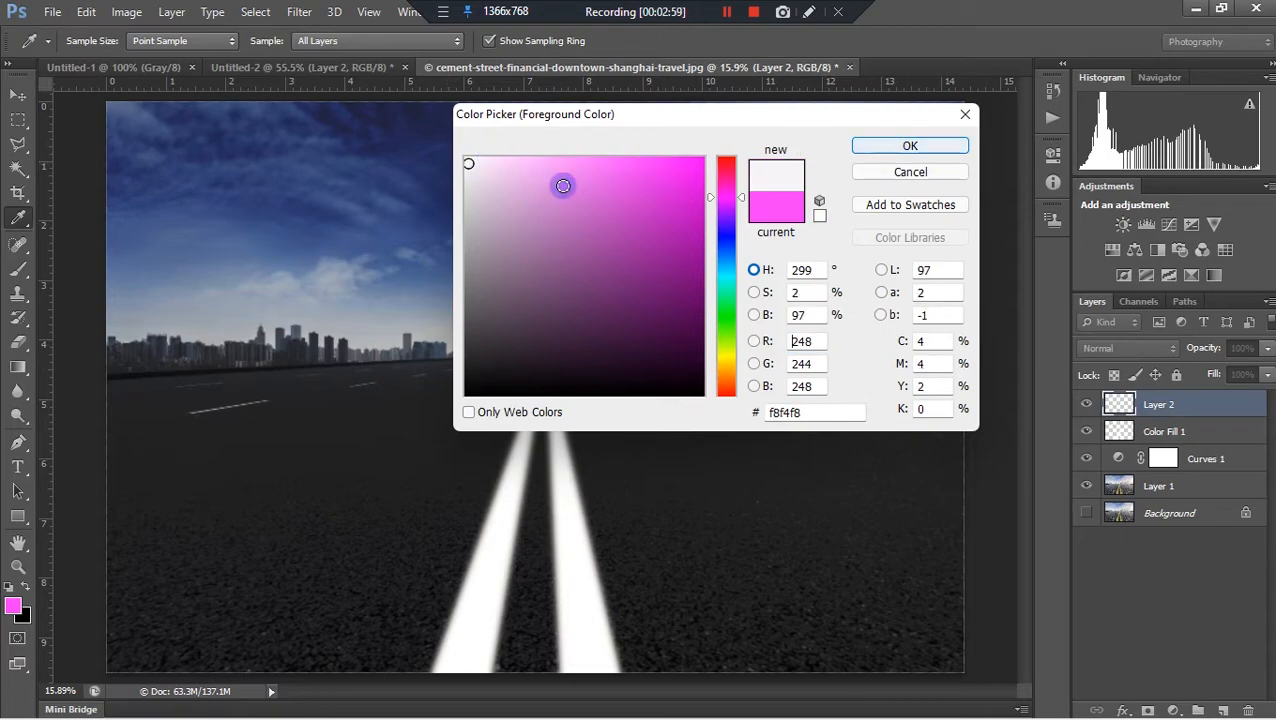
{"action": "left_click_drag", "start_coordinate": [466, 163], "coordinate": [456, 133]}
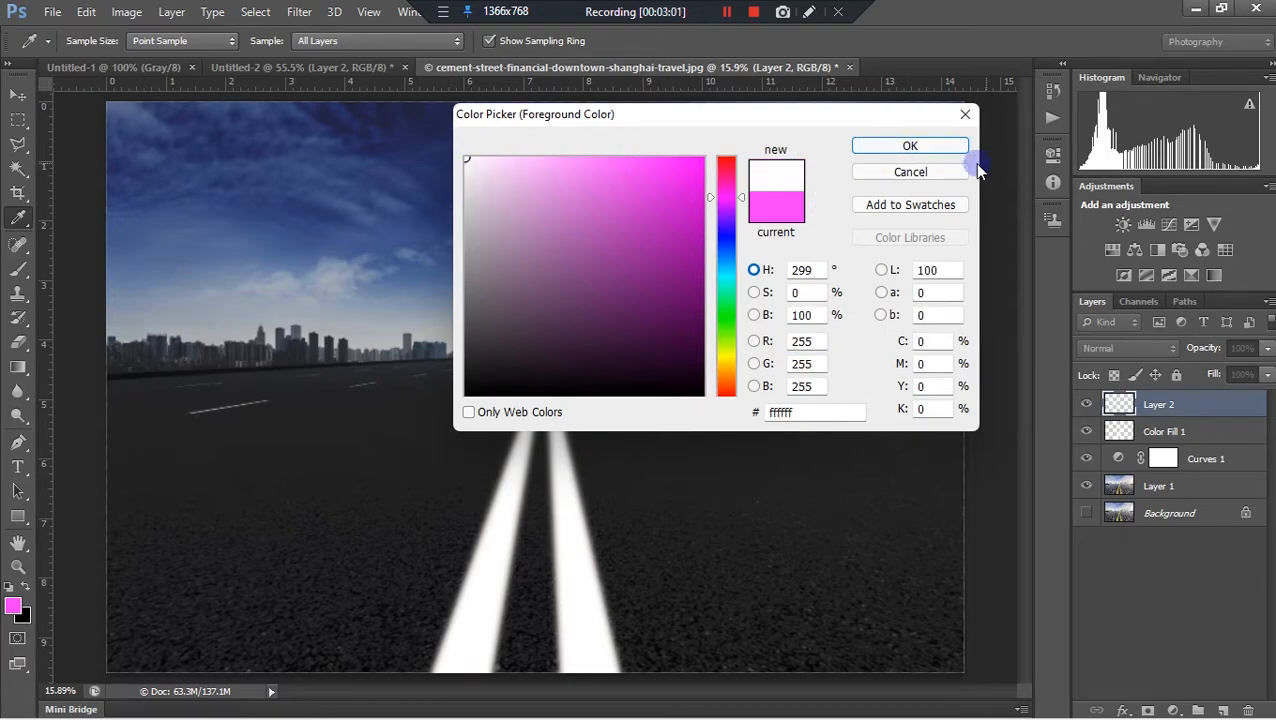
{"action": "left_click", "coordinate": [910, 146]}
{"action": "key", "text": "b"}
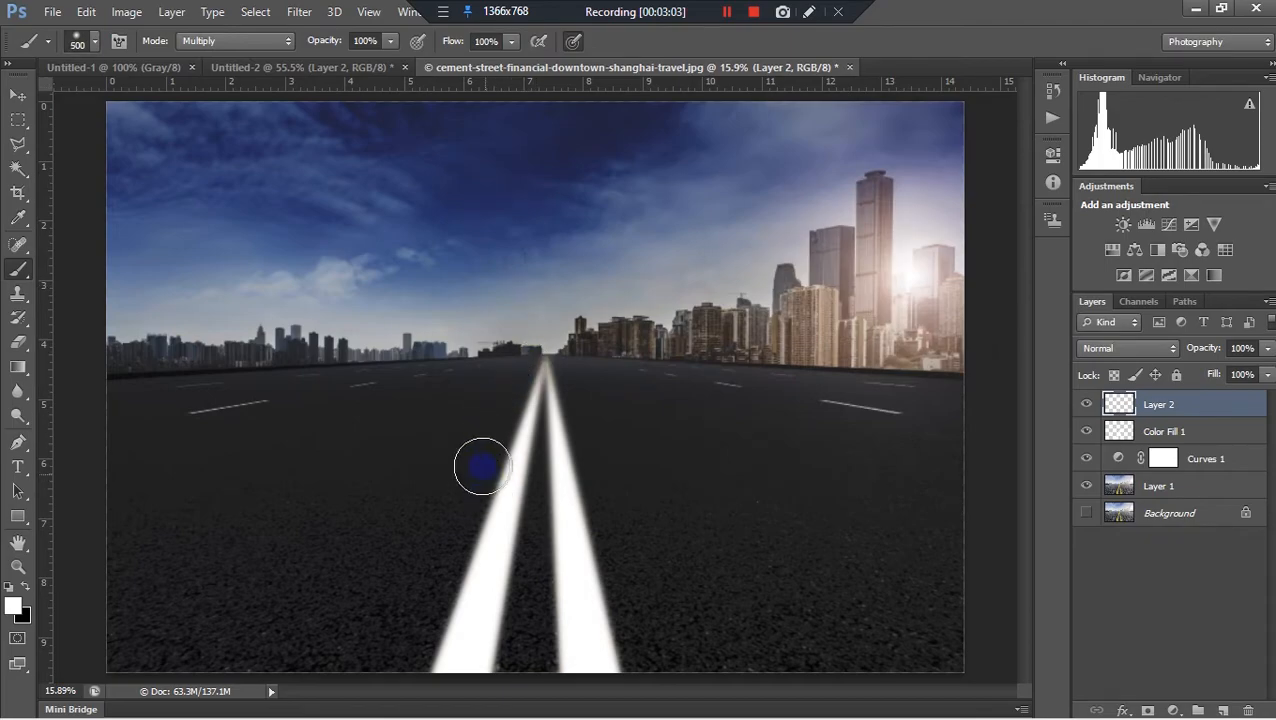
Paint white over the road on both sides of the centre lines, widening from the horizon towards the foreground.
{"action": "mouse_move", "coordinate": [516, 362]}
{"action": "left_mouse_down"}
{"action": "mouse_move", "coordinate": [467, 407]}
{"action": "mouse_move", "coordinate": [400, 651]}
{"action": "mouse_move", "coordinate": [367, 643]}
{"action": "mouse_move", "coordinate": [429, 461]}
{"action": "mouse_move", "coordinate": [474, 414]}
{"action": "mouse_move", "coordinate": [491, 353]}
{"action": "mouse_move", "coordinate": [466, 491]}
{"action": "mouse_move", "coordinate": [420, 605]}
{"action": "mouse_move", "coordinate": [523, 357]}
{"action": "mouse_move", "coordinate": [396, 666]}
{"action": "left_mouse_up"}
{"action": "mouse_move", "coordinate": [558, 356]}
{"action": "left_mouse_down"}
{"action": "mouse_move", "coordinate": [610, 654]}
{"action": "mouse_move", "coordinate": [621, 574]}
{"action": "mouse_move", "coordinate": [588, 361]}
{"action": "mouse_move", "coordinate": [651, 604]}
{"action": "mouse_move", "coordinate": [681, 653]}
{"action": "mouse_move", "coordinate": [683, 552]}
{"action": "mouse_move", "coordinate": [613, 362]}
{"action": "mouse_move", "coordinate": [718, 439]}
{"action": "mouse_move", "coordinate": [840, 593]}
{"action": "mouse_move", "coordinate": [785, 637]}
{"action": "mouse_move", "coordinate": [642, 410]}
{"action": "mouse_move", "coordinate": [714, 528]}
{"action": "mouse_move", "coordinate": [809, 619]}
{"action": "mouse_move", "coordinate": [689, 445]}
{"action": "mouse_move", "coordinate": [712, 582]}
{"action": "mouse_move", "coordinate": [752, 638]}
{"action": "mouse_move", "coordinate": [719, 622]}
{"action": "left_mouse_up"}
{"action": "mouse_move", "coordinate": [450, 367]}
{"action": "left_mouse_down"}
{"action": "mouse_move", "coordinate": [324, 613]}
{"action": "mouse_move", "coordinate": [314, 625]}
{"action": "mouse_move", "coordinate": [421, 410]}
{"action": "mouse_move", "coordinate": [213, 670]}
{"action": "mouse_move", "coordinate": [382, 635]}
{"action": "mouse_move", "coordinate": [467, 643]}
{"action": "left_mouse_up"}
{"action": "mouse_move", "coordinate": [638, 628]}
{"action": "left_mouse_down"}
{"action": "mouse_move", "coordinate": [736, 670]}
{"action": "mouse_move", "coordinate": [795, 661]}
{"action": "mouse_move", "coordinate": [898, 691]}
{"action": "mouse_move", "coordinate": [840, 619]}
{"action": "mouse_move", "coordinate": [919, 691]}
{"action": "mouse_move", "coordinate": [477, 595]}
{"action": "mouse_move", "coordinate": [299, 595]}
{"action": "mouse_move", "coordinate": [247, 609]}
{"action": "mouse_move", "coordinate": [136, 693]}
{"action": "mouse_move", "coordinate": [315, 582]}
{"action": "mouse_move", "coordinate": [177, 661]}
{"action": "left_mouse_up"}
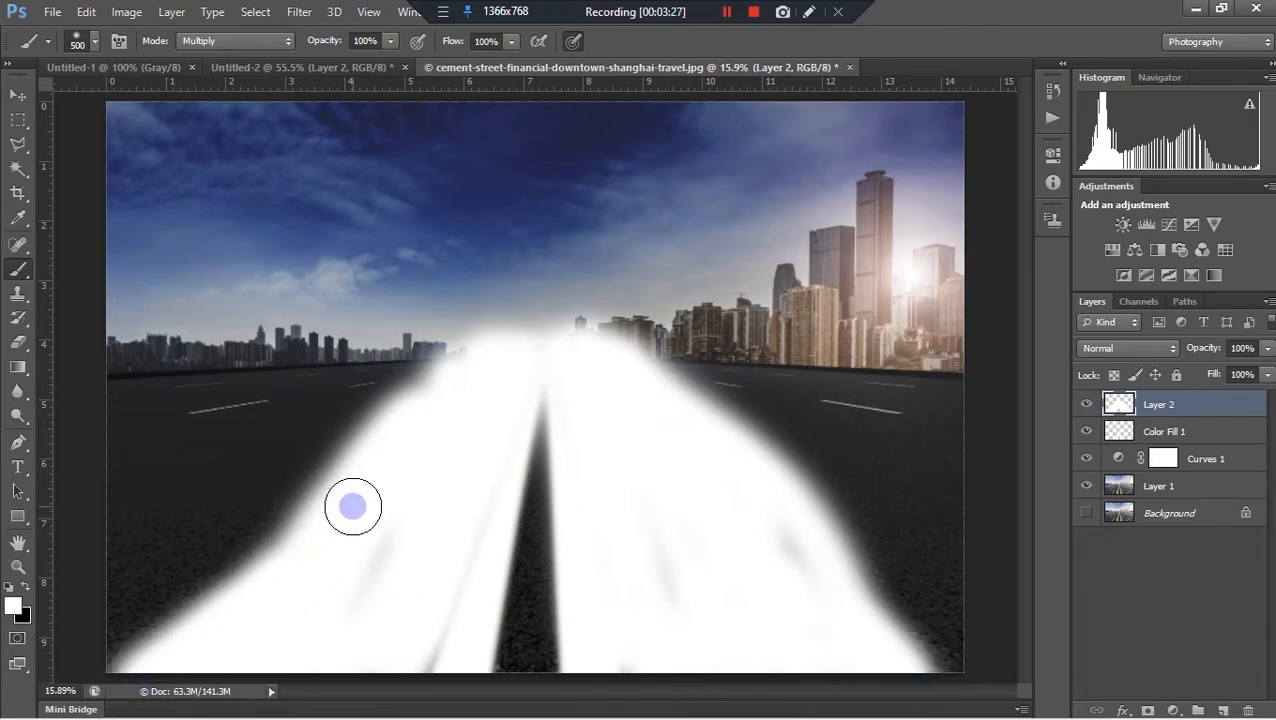
Set the painted layer's blend mode to Overlay and swap the foreground colour to black.
{"action": "left_click", "coordinate": [1166, 349]}
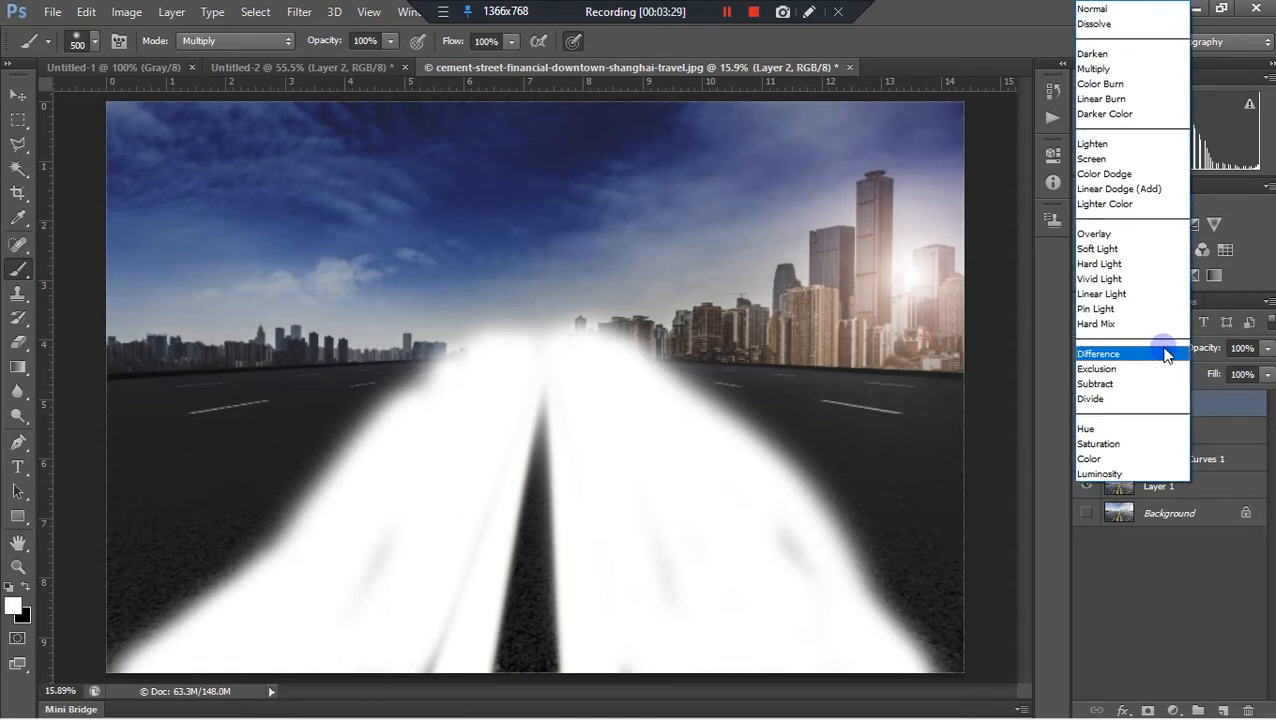
{"action": "left_click", "coordinate": [1113, 236]}
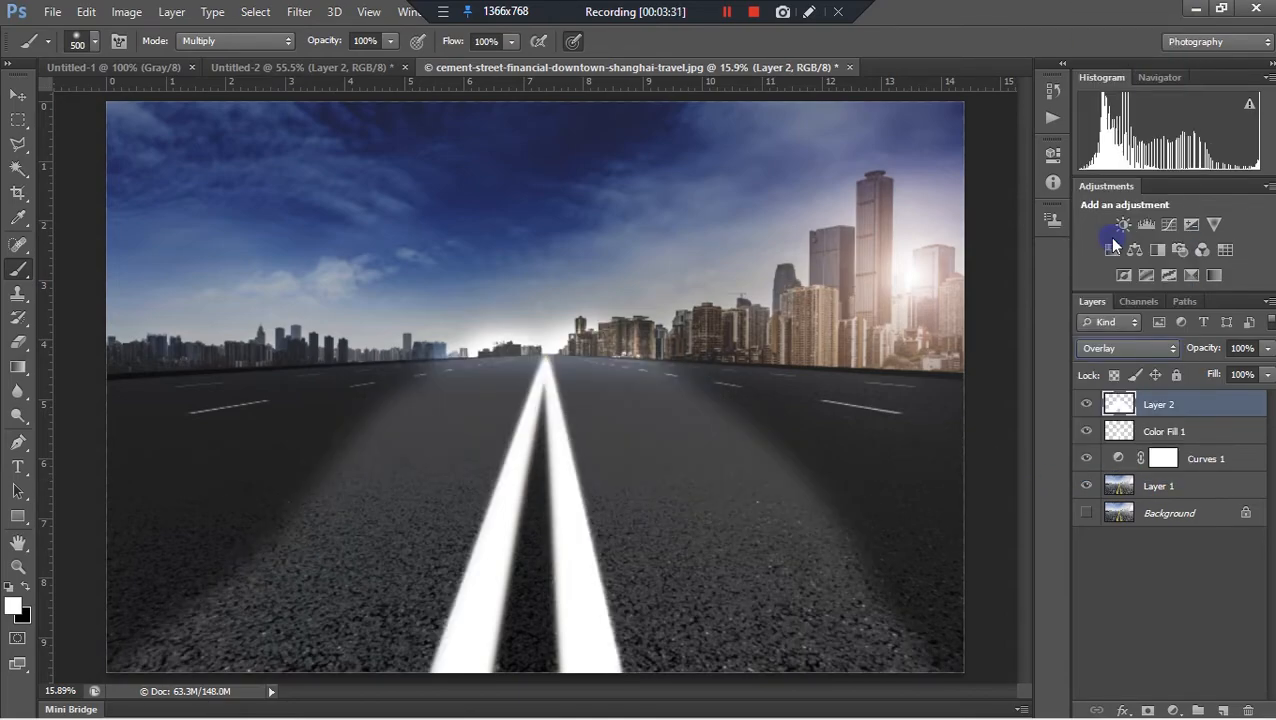
{"action": "key", "text": "x"}
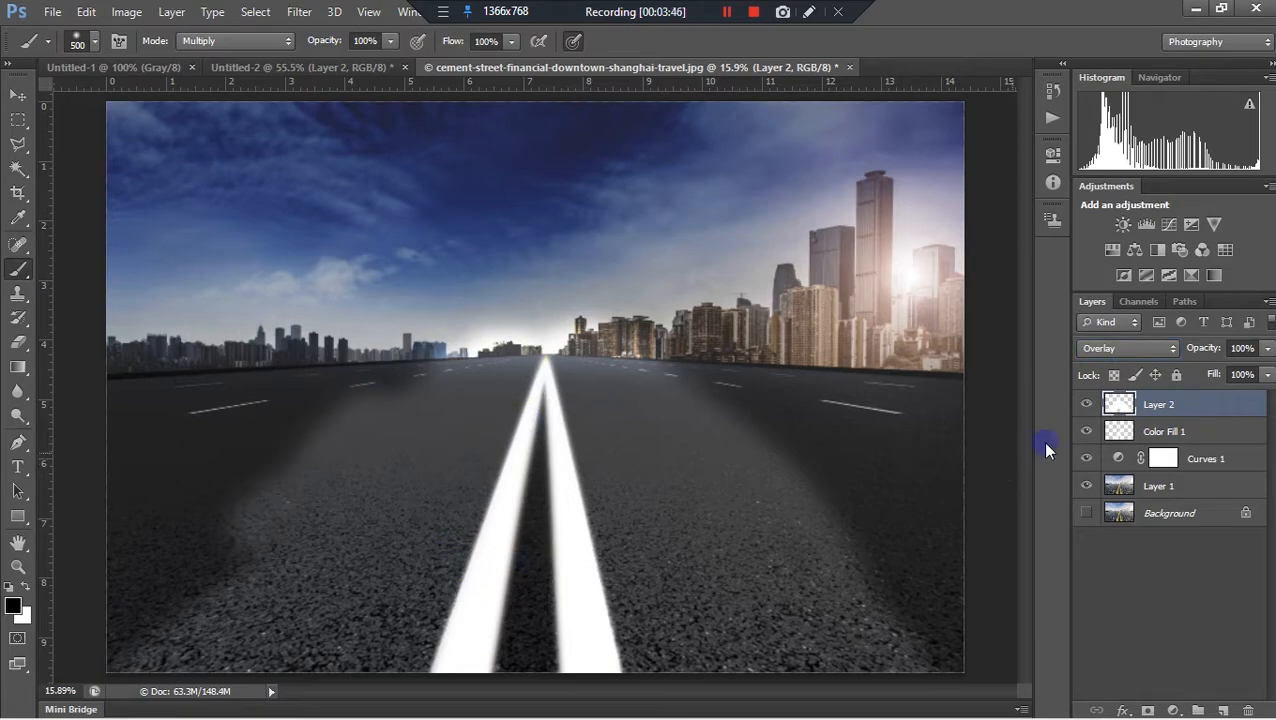
Add a layer mask to Layer 2 and set the foreground colour to black (000000).
{"action": "right_click", "coordinate": [1176, 410]}
{"action": "left_click", "coordinate": [1120, 638]}
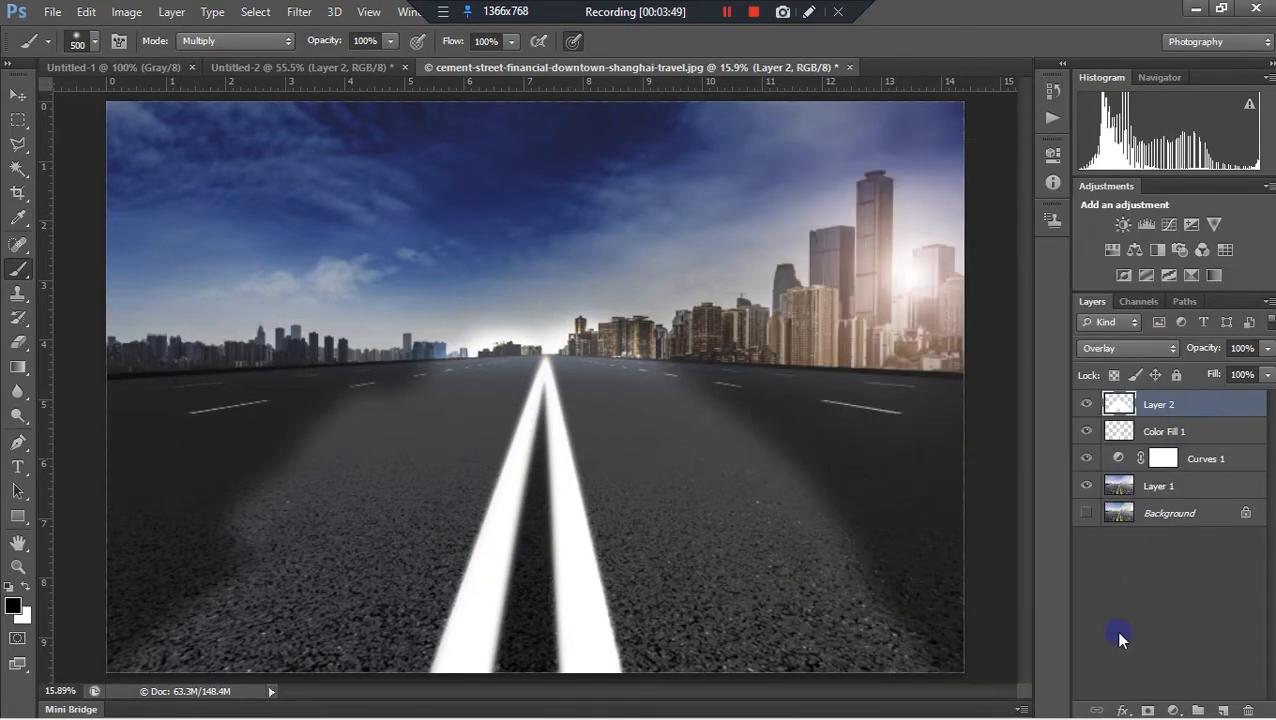
{"action": "left_click", "coordinate": [1145, 711]}
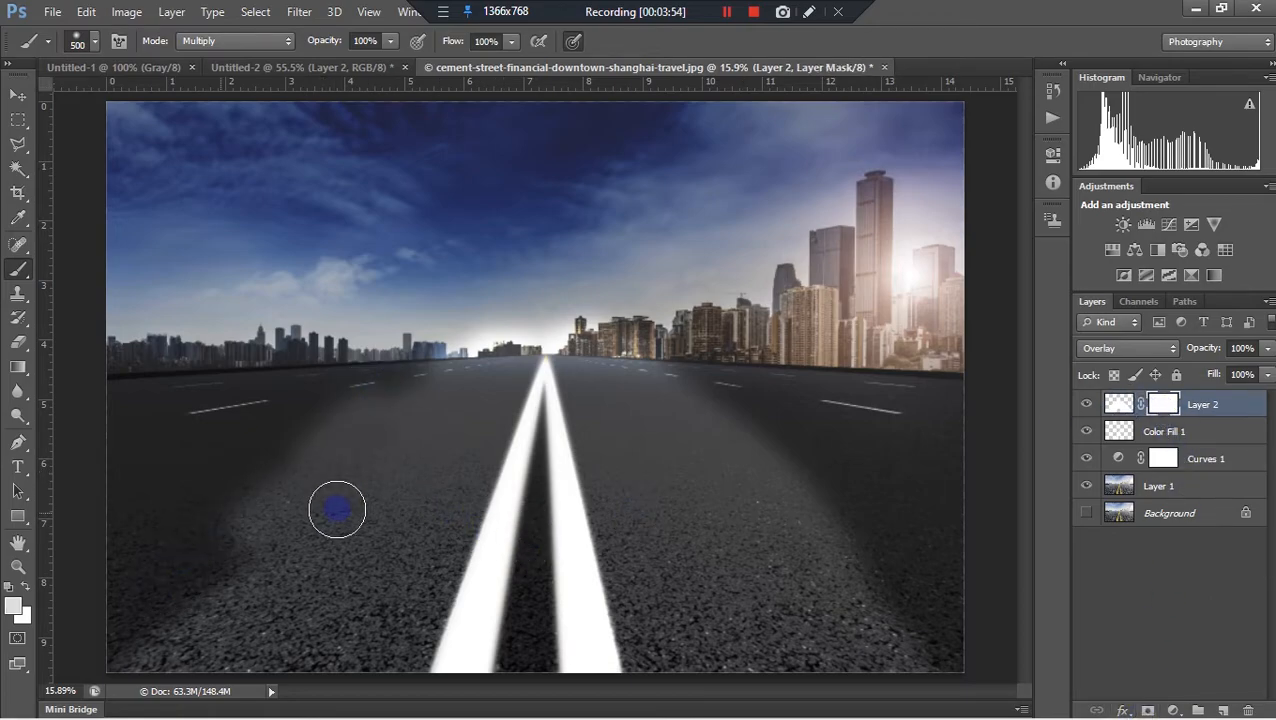
{"action": "left_click", "coordinate": [12, 607]}
{"action": "left_click", "coordinate": [508, 396]}
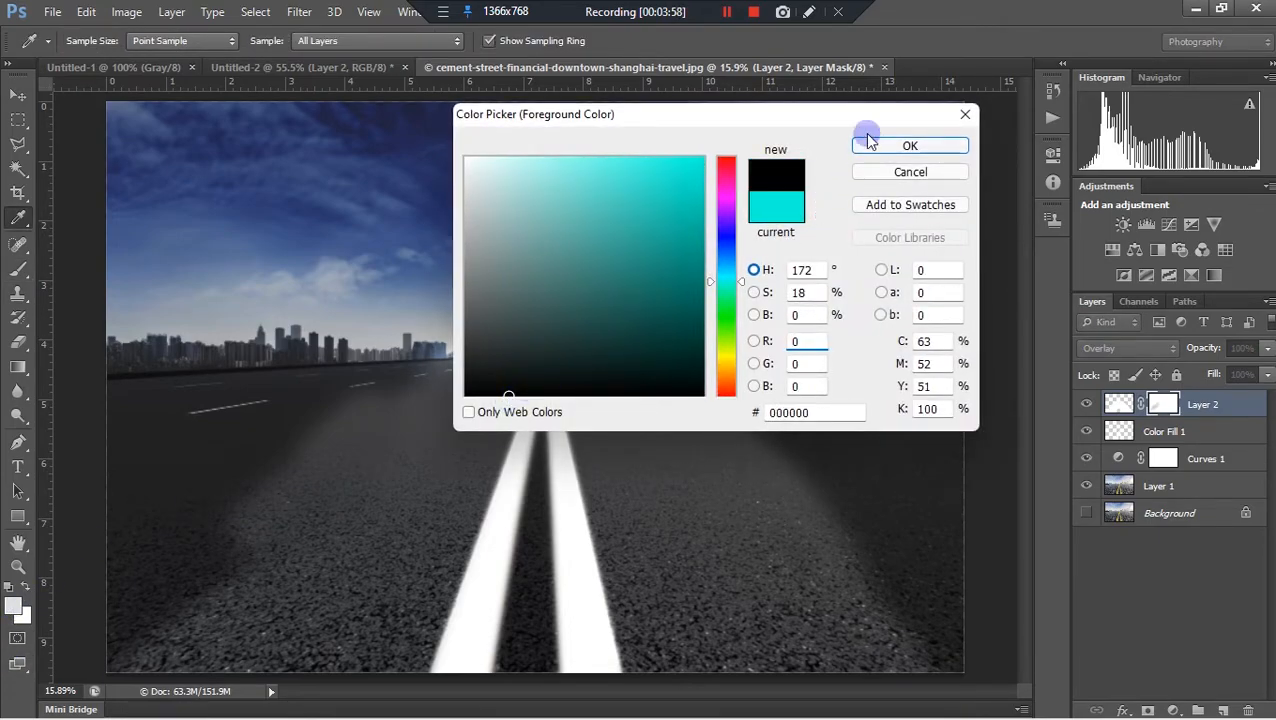
{"action": "left_click", "coordinate": [877, 145]}
Paint black on Layer 2's mask along both outer edges of the glow and around the horizon, narrowing the lit road area.
{"action": "mouse_move", "coordinate": [440, 400]}
{"action": "left_mouse_down"}
{"action": "mouse_move", "coordinate": [341, 454]}
{"action": "mouse_move", "coordinate": [345, 398]}
{"action": "mouse_move", "coordinate": [258, 491]}
{"action": "mouse_move", "coordinate": [427, 333]}
{"action": "mouse_move", "coordinate": [439, 362]}
{"action": "mouse_move", "coordinate": [470, 313]}
{"action": "mouse_move", "coordinate": [548, 292]}
{"action": "mouse_move", "coordinate": [513, 296]}
{"action": "mouse_move", "coordinate": [572, 268]}
{"action": "mouse_move", "coordinate": [603, 334]}
{"action": "mouse_move", "coordinate": [319, 567]}
{"action": "mouse_move", "coordinate": [285, 487]}
{"action": "mouse_move", "coordinate": [182, 555]}
{"action": "mouse_move", "coordinate": [75, 690]}
{"action": "mouse_move", "coordinate": [258, 468]}
{"action": "left_mouse_up"}
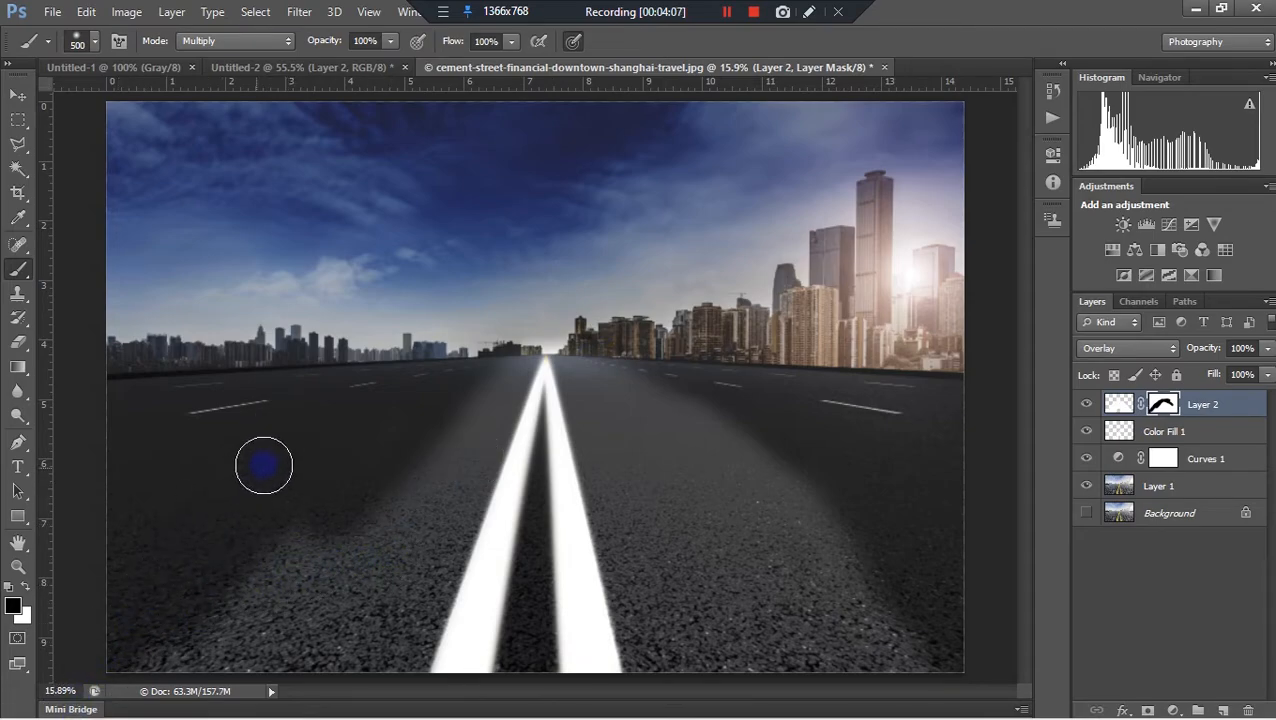
{"action": "mouse_move", "coordinate": [258, 537]}
{"action": "left_mouse_down"}
{"action": "mouse_move", "coordinate": [305, 486]}
{"action": "mouse_move", "coordinate": [157, 646]}
{"action": "mouse_move", "coordinate": [295, 521]}
{"action": "mouse_move", "coordinate": [138, 713]}
{"action": "mouse_move", "coordinate": [334, 473]}
{"action": "mouse_move", "coordinate": [772, 339]}
{"action": "mouse_move", "coordinate": [583, 324]}
{"action": "mouse_move", "coordinate": [832, 637]}
{"action": "mouse_move", "coordinate": [731, 434]}
{"action": "mouse_move", "coordinate": [813, 495]}
{"action": "mouse_move", "coordinate": [852, 576]}
{"action": "mouse_move", "coordinate": [786, 483]}
{"action": "mouse_move", "coordinate": [928, 658]}
{"action": "mouse_move", "coordinate": [717, 436]}
{"action": "mouse_move", "coordinate": [687, 351]}
{"action": "mouse_move", "coordinate": [657, 326]}
{"action": "mouse_move", "coordinate": [660, 306]}
{"action": "mouse_move", "coordinate": [819, 529]}
{"action": "mouse_move", "coordinate": [668, 292]}
{"action": "mouse_move", "coordinate": [679, 347]}
{"action": "mouse_move", "coordinate": [583, 291]}
{"action": "mouse_move", "coordinate": [627, 350]}
{"action": "mouse_move", "coordinate": [526, 313]}
{"action": "mouse_move", "coordinate": [447, 330]}
{"action": "mouse_move", "coordinate": [692, 304]}
{"action": "mouse_move", "coordinate": [410, 323]}
{"action": "mouse_move", "coordinate": [618, 297]}
{"action": "mouse_move", "coordinate": [446, 324]}
{"action": "mouse_move", "coordinate": [722, 306]}
{"action": "mouse_move", "coordinate": [754, 391]}
{"action": "mouse_move", "coordinate": [573, 516]}
{"action": "mouse_move", "coordinate": [373, 432]}
{"action": "mouse_move", "coordinate": [426, 351]}
{"action": "mouse_move", "coordinate": [449, 349]}
{"action": "mouse_move", "coordinate": [421, 397]}
{"action": "mouse_move", "coordinate": [503, 330]}
{"action": "mouse_move", "coordinate": [440, 393]}
{"action": "mouse_move", "coordinate": [506, 330]}
{"action": "mouse_move", "coordinate": [577, 318]}
{"action": "mouse_move", "coordinate": [669, 385]}
{"action": "left_mouse_up"}
{"action": "mouse_move", "coordinate": [598, 345]}
{"action": "left_mouse_down"}
{"action": "mouse_move", "coordinate": [707, 474]}
{"action": "mouse_move", "coordinate": [699, 458]}
{"action": "mouse_move", "coordinate": [713, 457]}
{"action": "mouse_move", "coordinate": [653, 381]}
{"action": "mouse_move", "coordinate": [561, 311]}
{"action": "mouse_move", "coordinate": [624, 390]}
{"action": "mouse_move", "coordinate": [730, 469]}
{"action": "left_mouse_up"}
{"action": "mouse_move", "coordinate": [782, 506]}
{"action": "left_mouse_down"}
{"action": "mouse_move", "coordinate": [616, 501]}
{"action": "mouse_move", "coordinate": [701, 517]}
{"action": "mouse_move", "coordinate": [487, 524]}
{"action": "mouse_move", "coordinate": [538, 454]}
{"action": "mouse_move", "coordinate": [513, 496]}
{"action": "mouse_move", "coordinate": [465, 512]}
{"action": "mouse_move", "coordinate": [611, 504]}
{"action": "mouse_move", "coordinate": [611, 429]}
{"action": "mouse_move", "coordinate": [643, 406]}
{"action": "mouse_move", "coordinate": [408, 443]}
{"action": "left_mouse_up"}
{"action": "left_click_drag", "start_coordinate": [338, 515], "coordinate": [301, 439]}
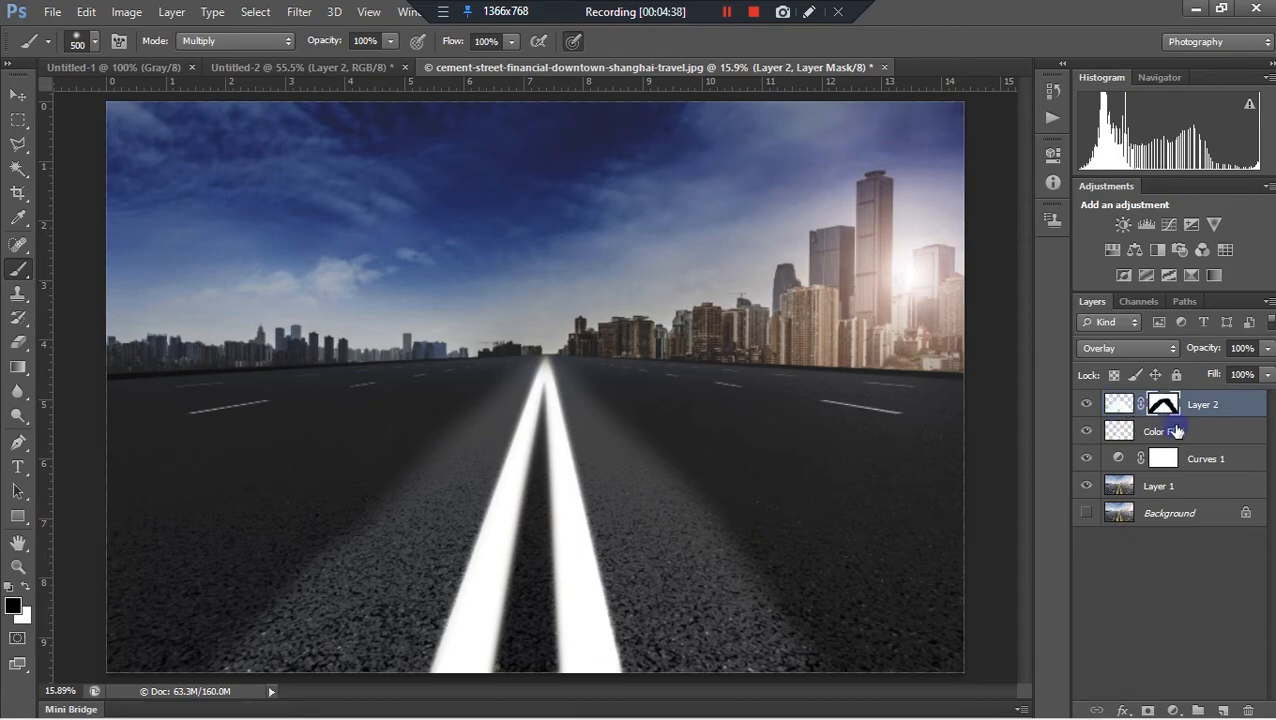
Apply a Motion Blur to the Color Fill 1 layer with angle 0° and a distance of 58 pixels.
{"action": "left_click", "coordinate": [1175, 430]}
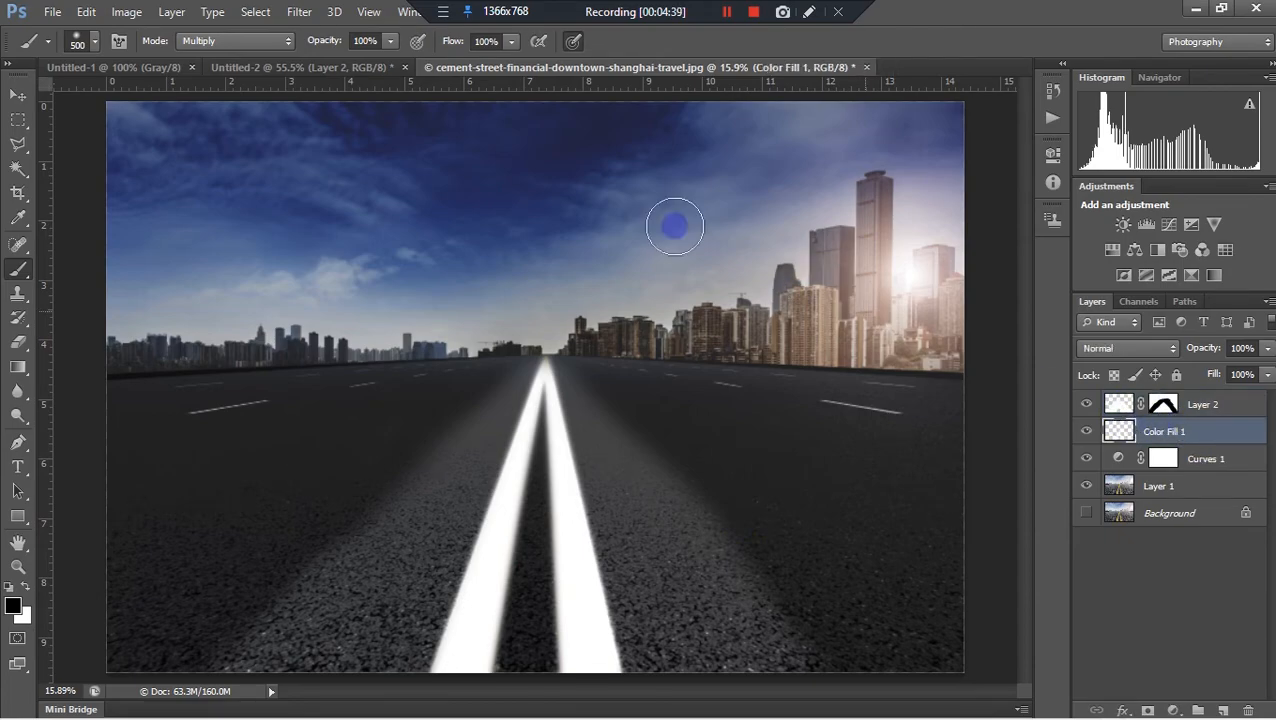
{"action": "left_click", "coordinate": [296, 12]}
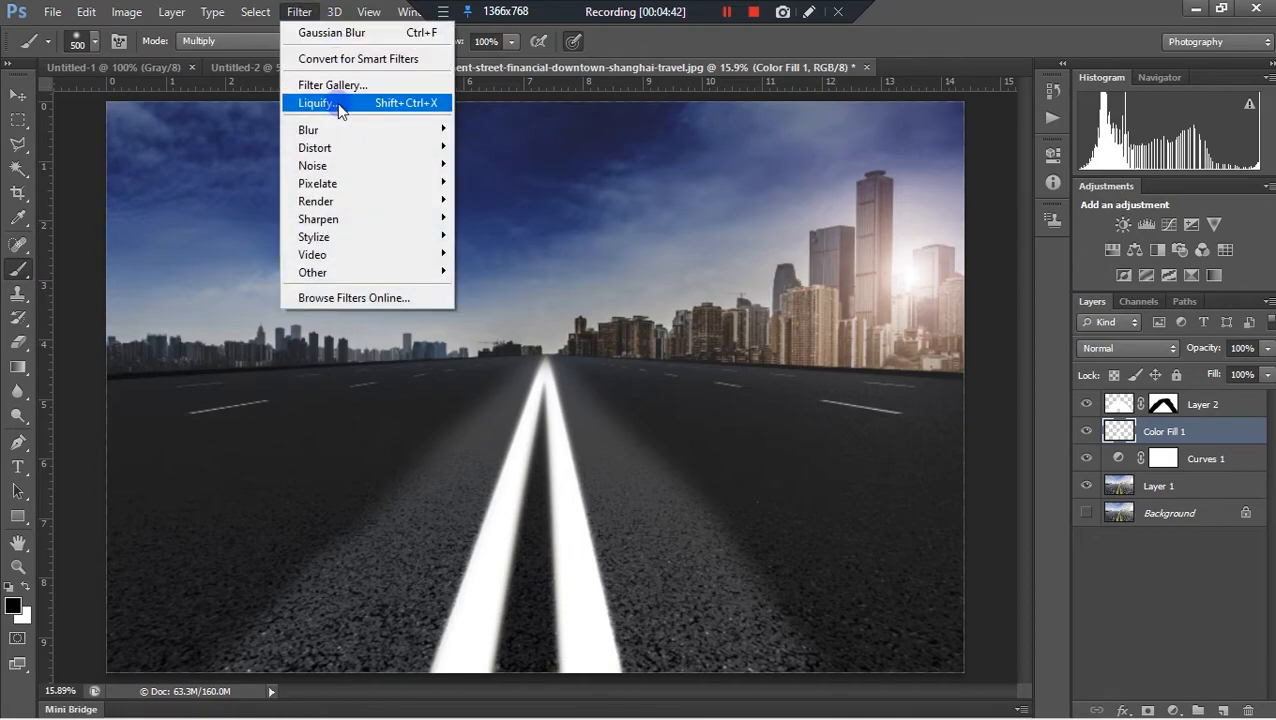
{"action": "mouse_move", "coordinate": [370, 128]}
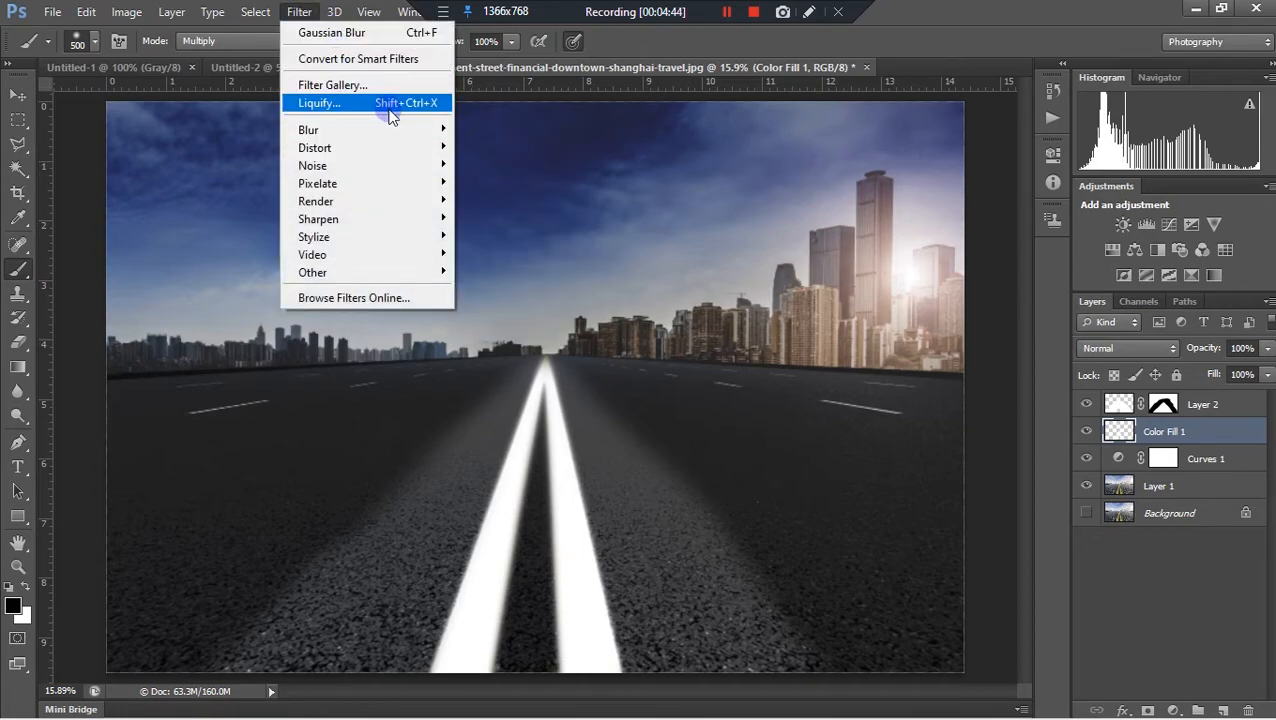
{"action": "mouse_move", "coordinate": [405, 130]}
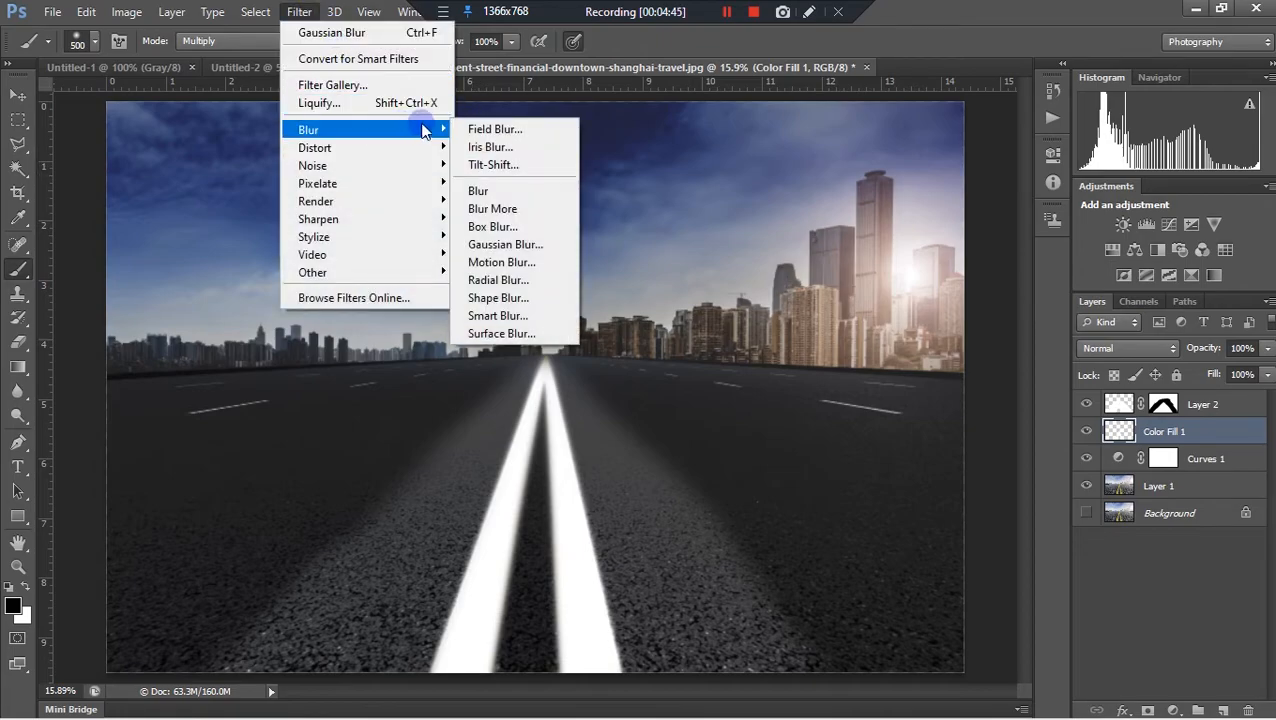
{"action": "left_click", "coordinate": [500, 263]}
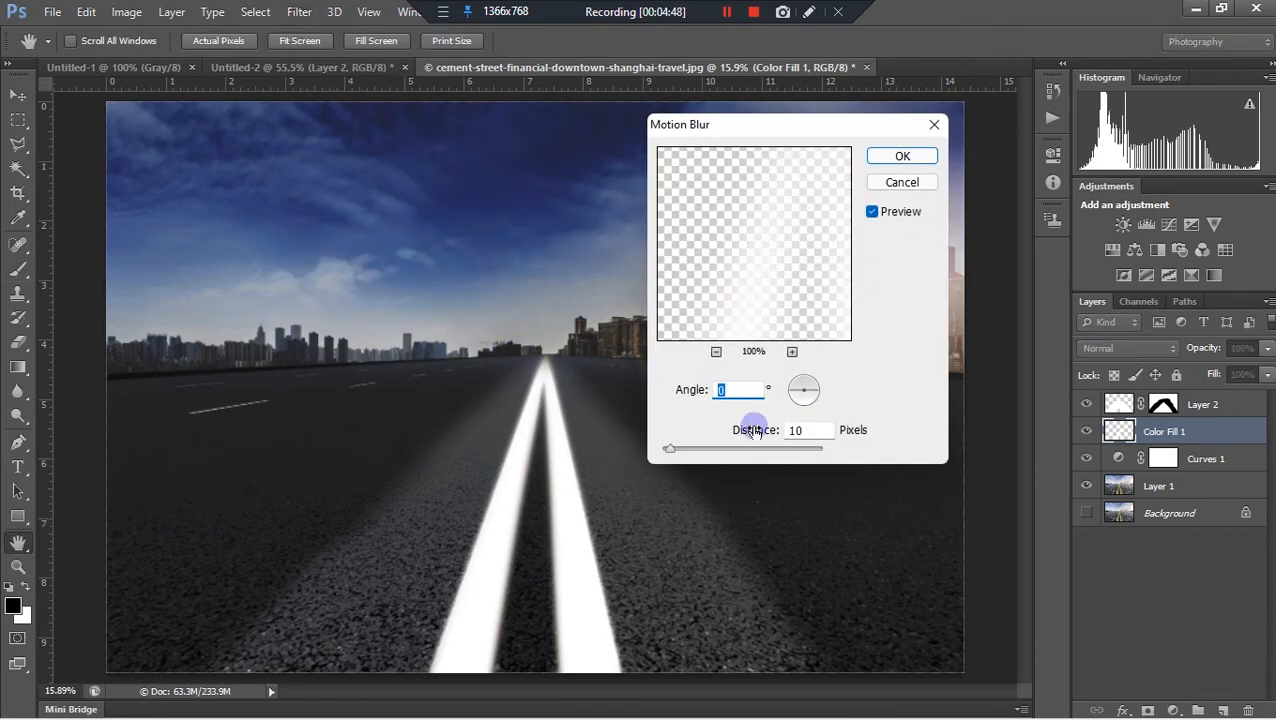
{"action": "left_click_drag", "start_coordinate": [675, 447], "coordinate": [708, 452]}
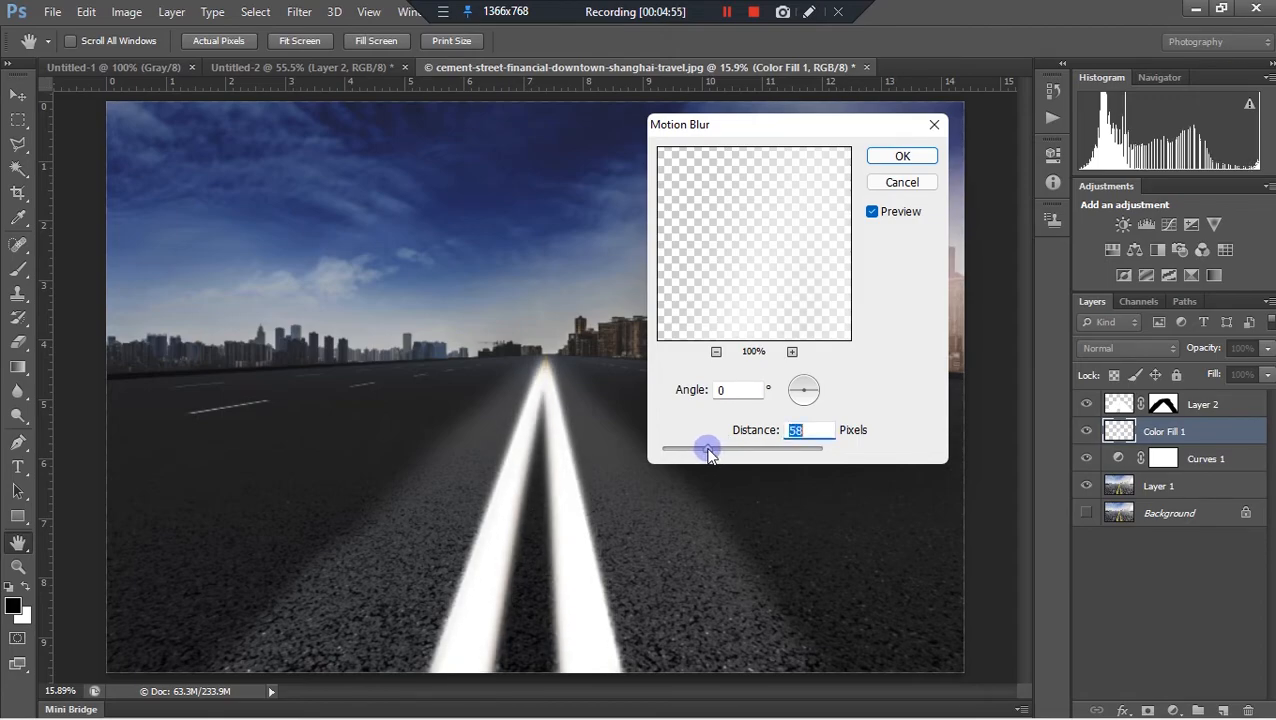
{"action": "left_click", "coordinate": [903, 160]}
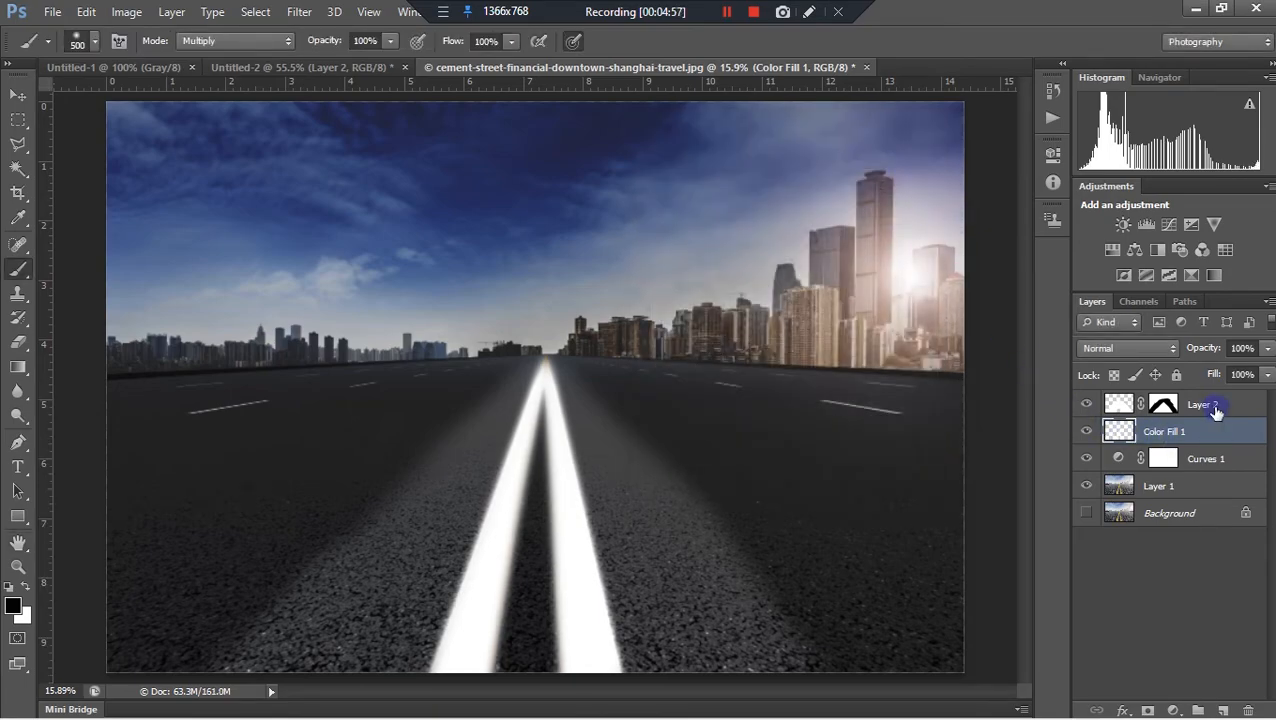
Apply a Gaussian Blur with a radius of 177.5 pixels to Layer 2's painted glow.
{"action": "left_click", "coordinate": [1212, 406]}
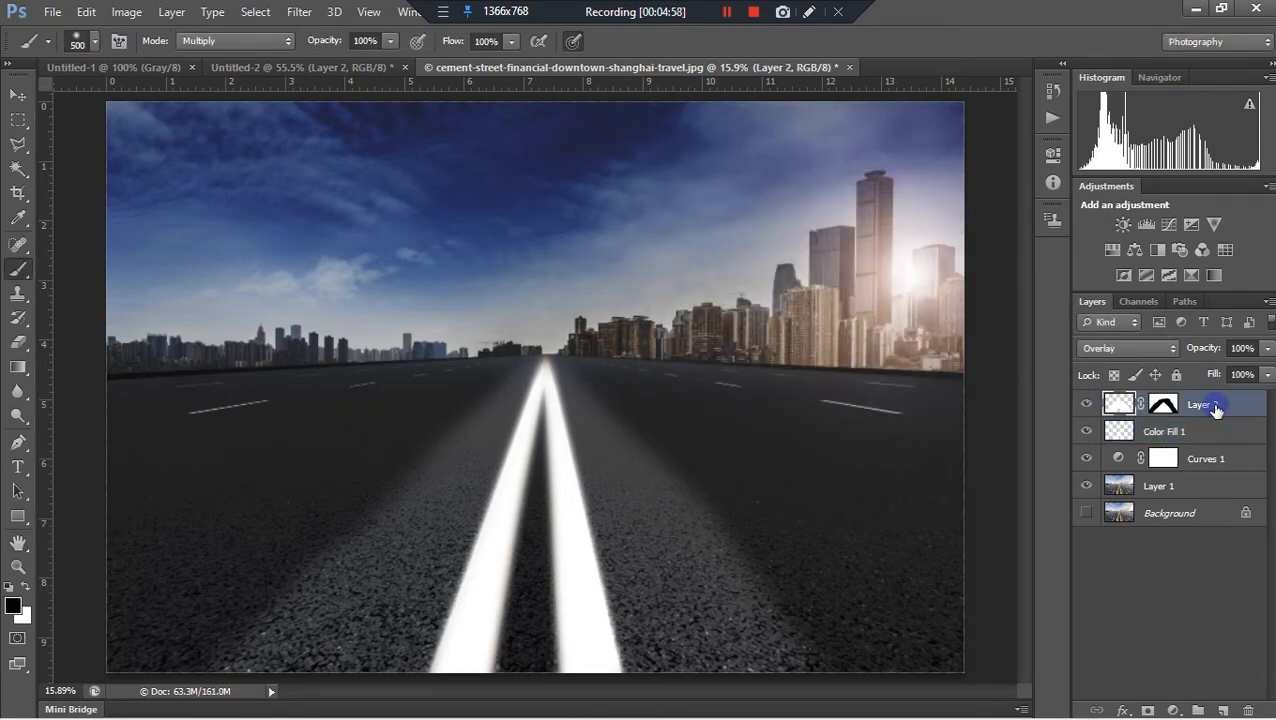
{"action": "left_click", "coordinate": [299, 12]}
{"action": "mouse_move", "coordinate": [378, 130]}
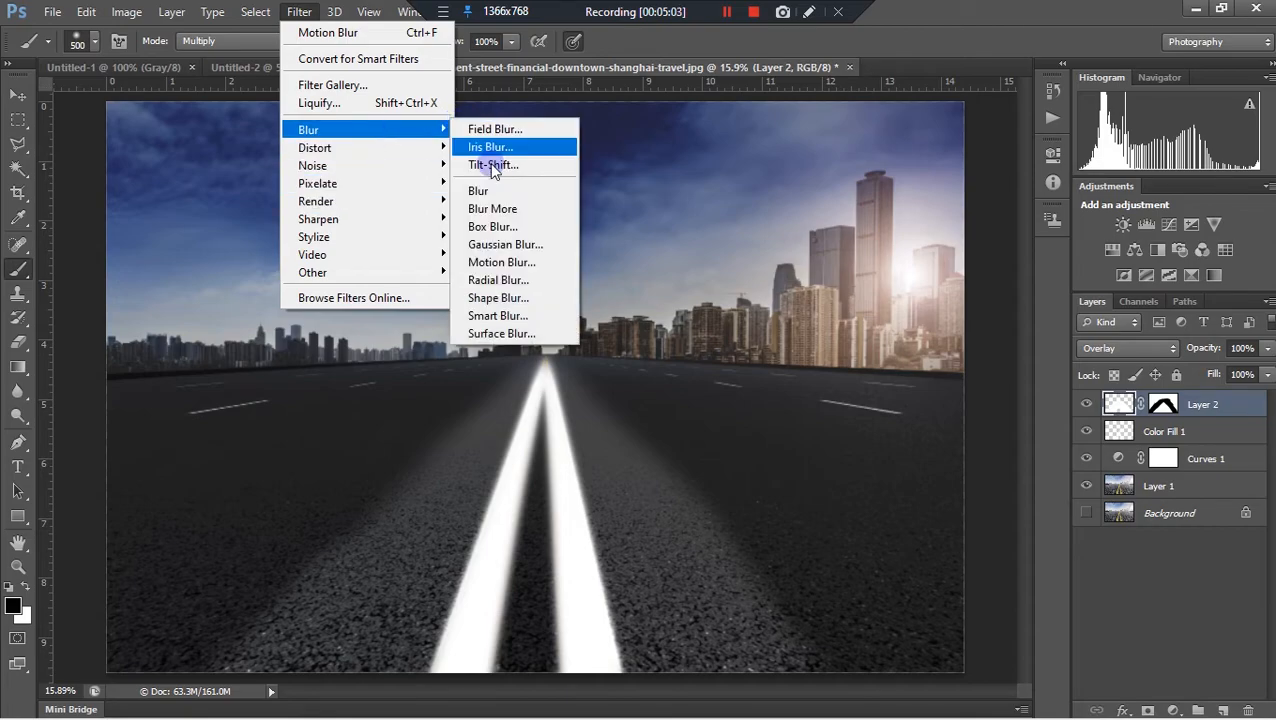
{"action": "left_click", "coordinate": [497, 246]}
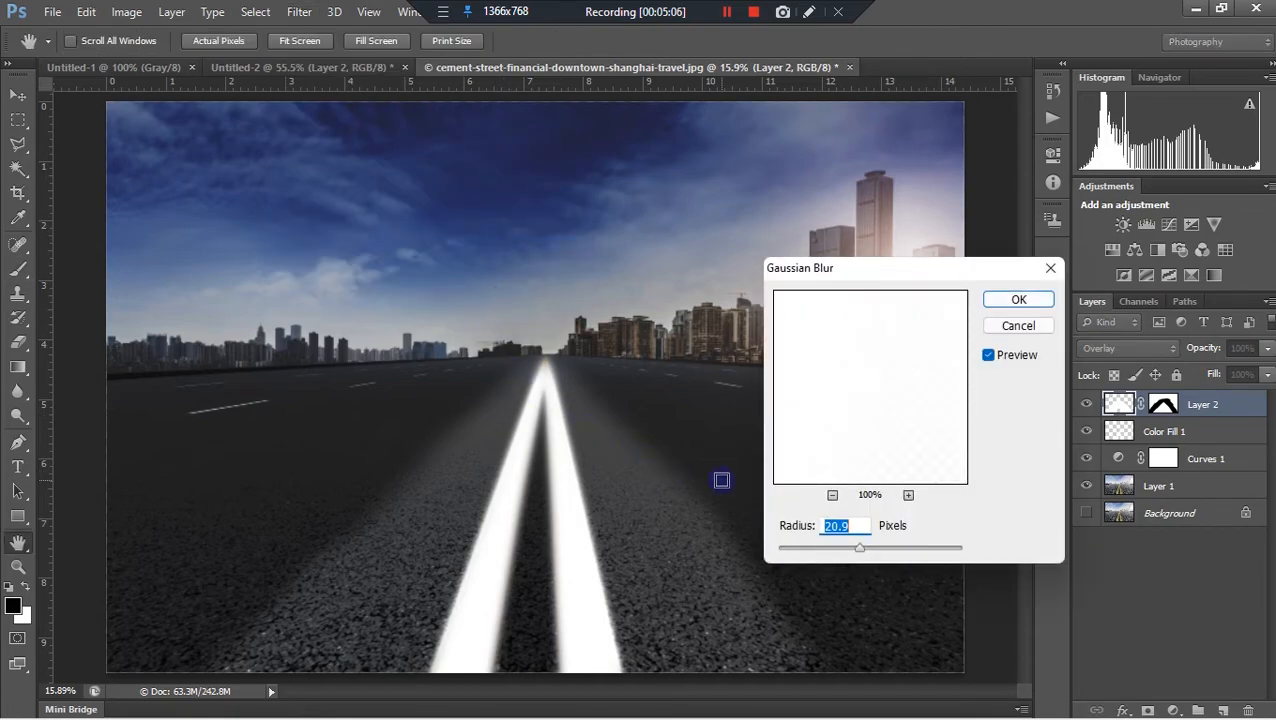
{"action": "left_click_drag", "start_coordinate": [858, 548], "coordinate": [922, 549]}
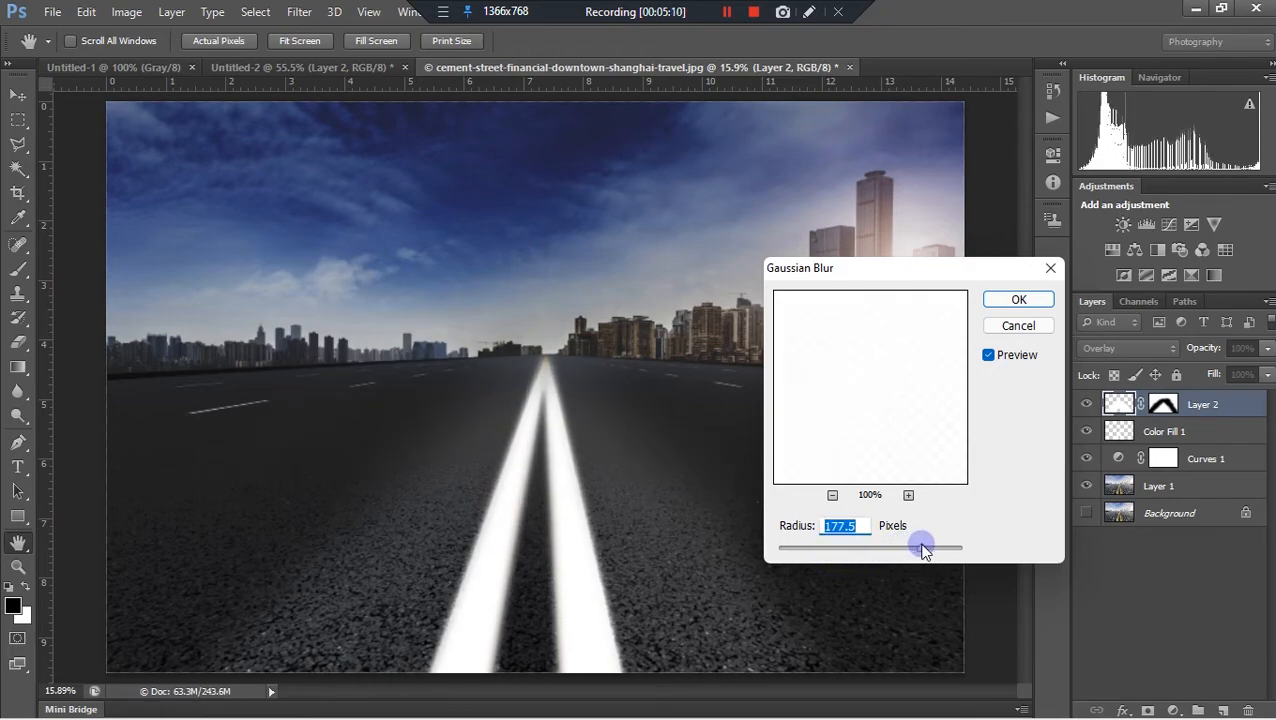
{"action": "left_click", "coordinate": [1018, 300]}
{"action": "key", "text": "b"}
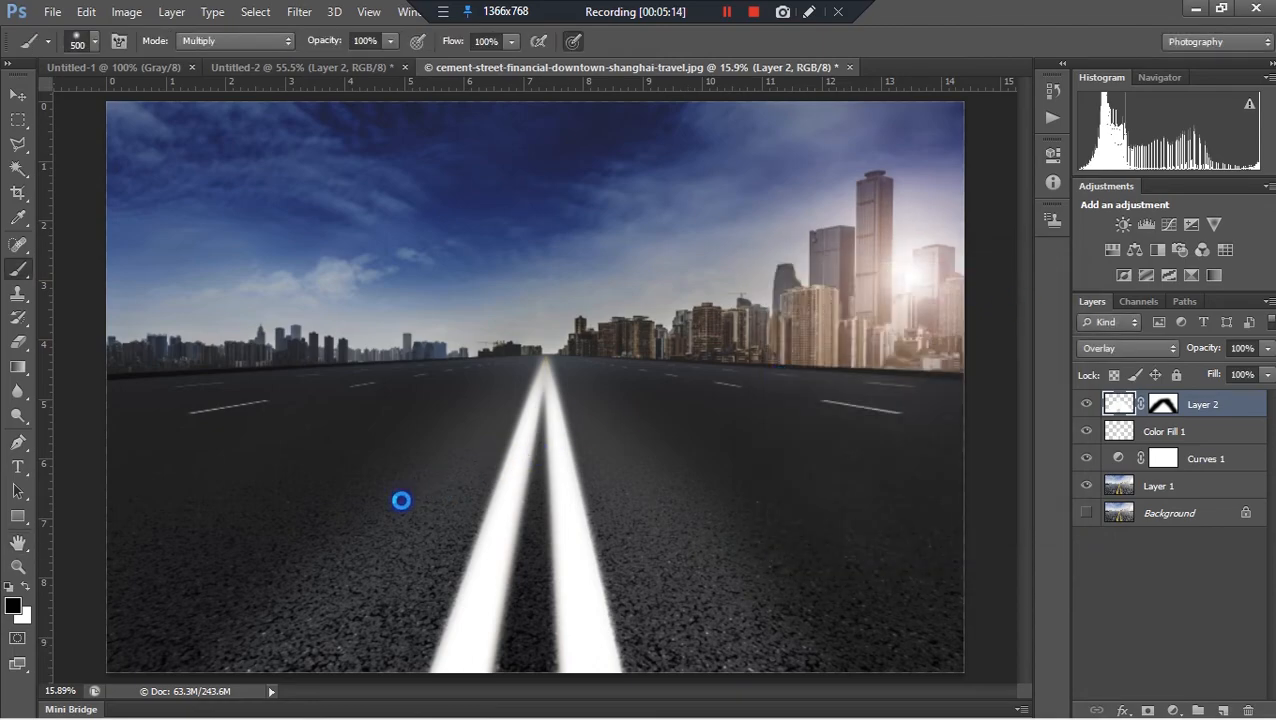